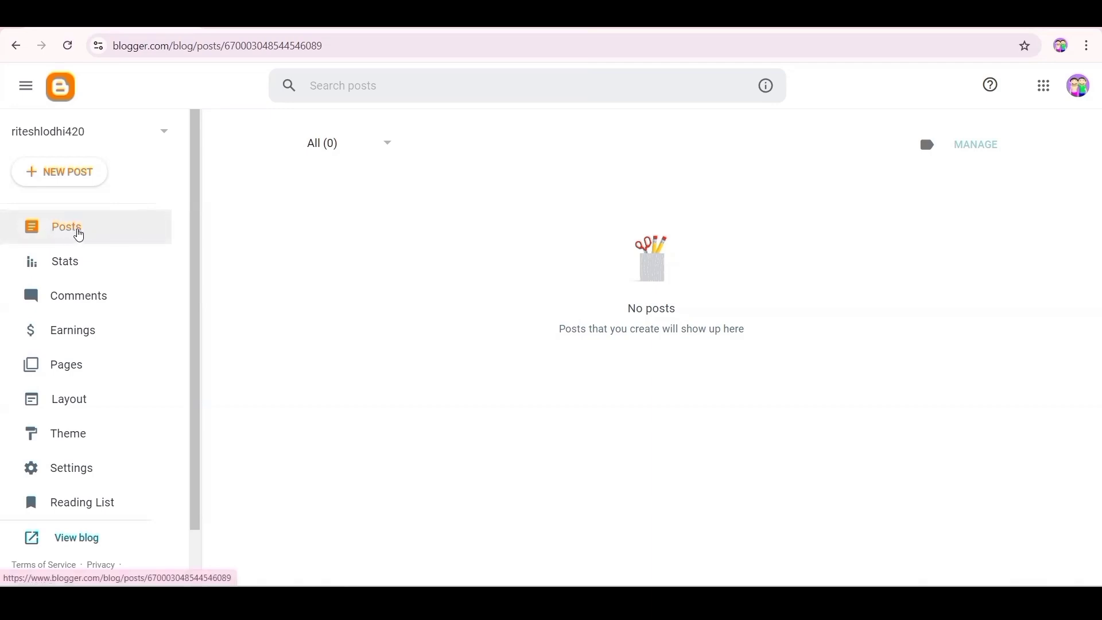
- Show the blog's list of pages and open the author's profile from the SITEMAP entry for editing
{"action": "left_click", "coordinate": [79, 235]}
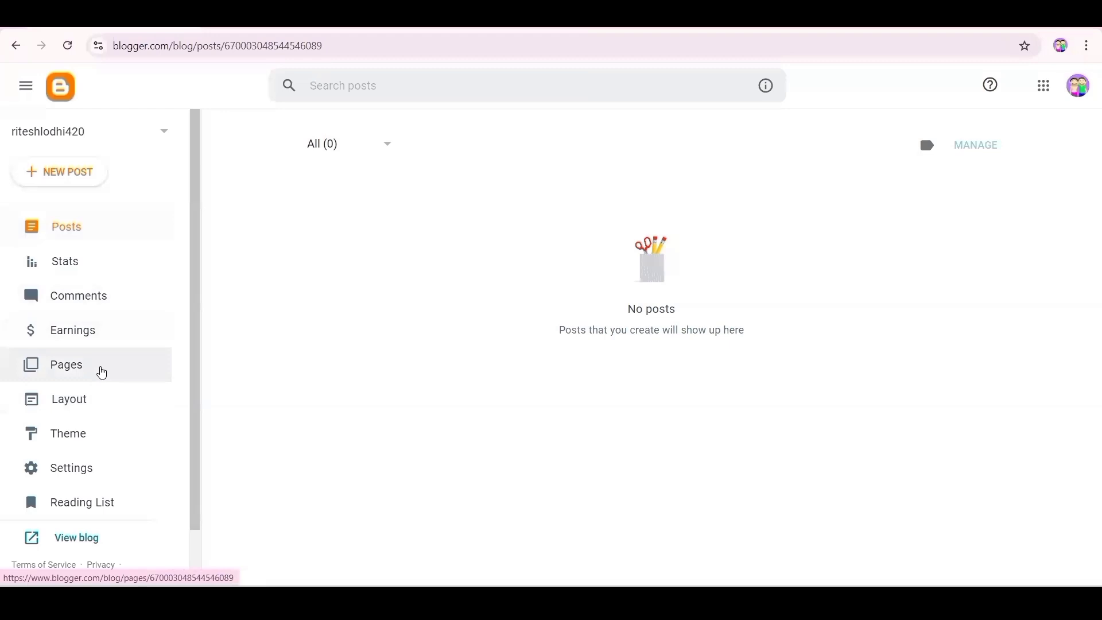
{"action": "left_click", "coordinate": [102, 373]}
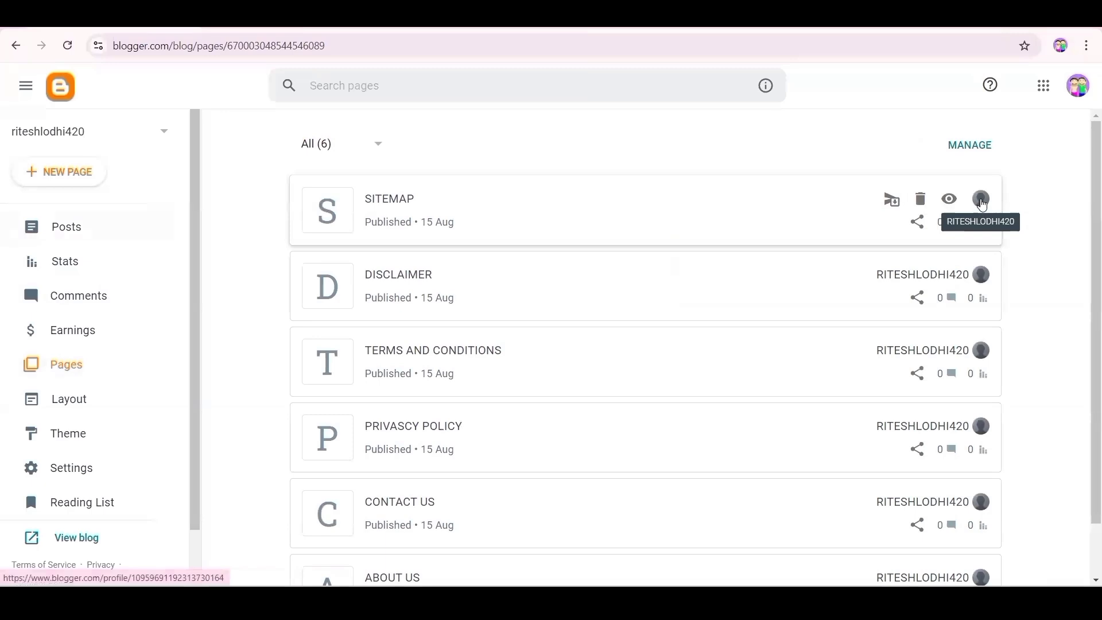
{"action": "left_click", "coordinate": [982, 204]}
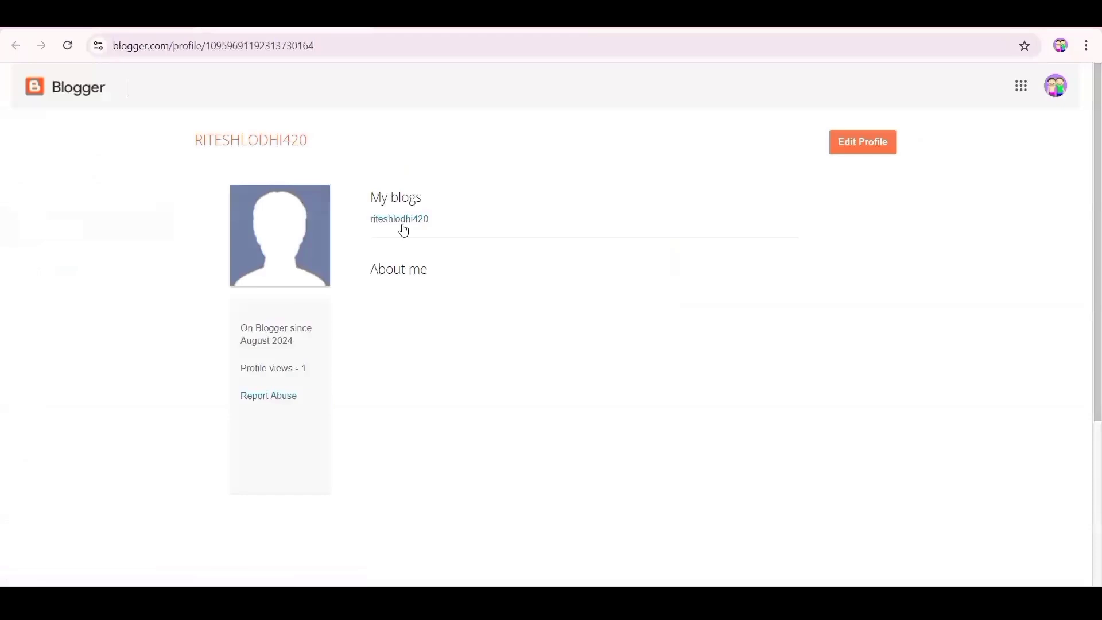
{"action": "left_click", "coordinate": [869, 145]}
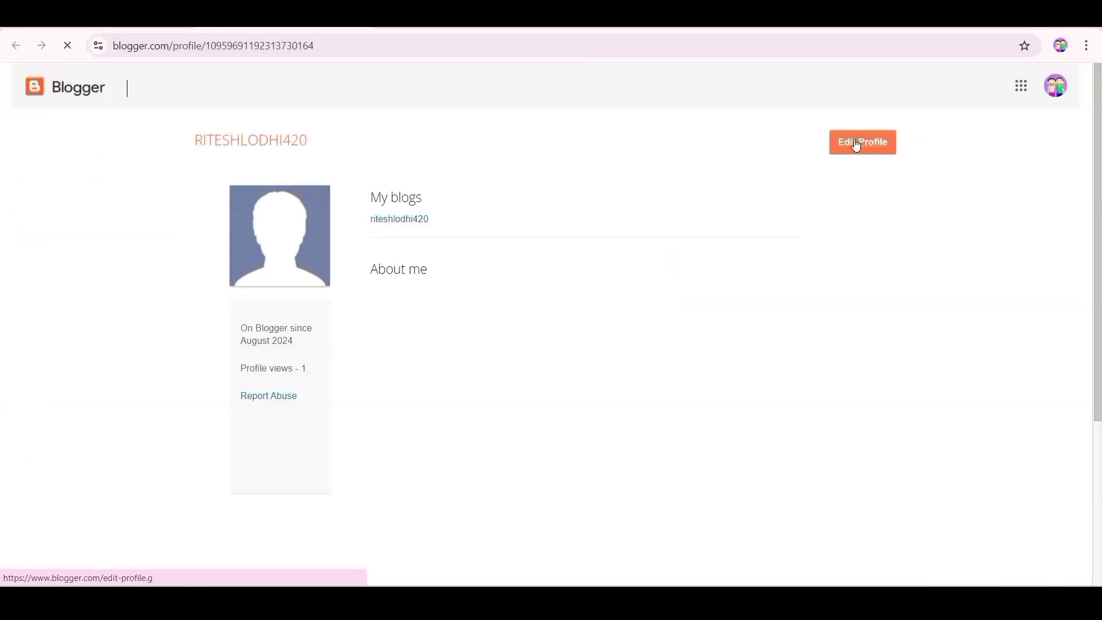
{"action": "left_click", "coordinate": [857, 145]}
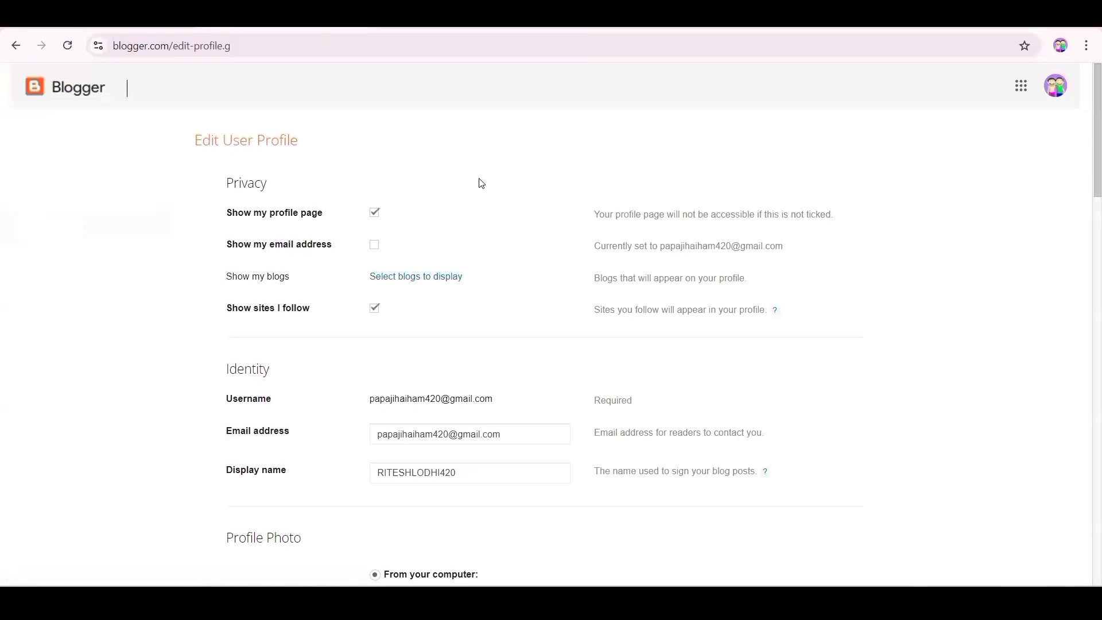
- Upload the Logo Cartoon PNG from the Downloads folder as the profile photo
{"action": "scroll", "coordinate": [480, 180], "scroll_direction": "down", "scroll_amount": 1}
{"action": "scroll", "coordinate": [478, 181], "scroll_direction": "up", "scroll_amount": 1}
{"action": "scroll", "coordinate": [516, 278], "scroll_direction": "down", "scroll_amount": 1}
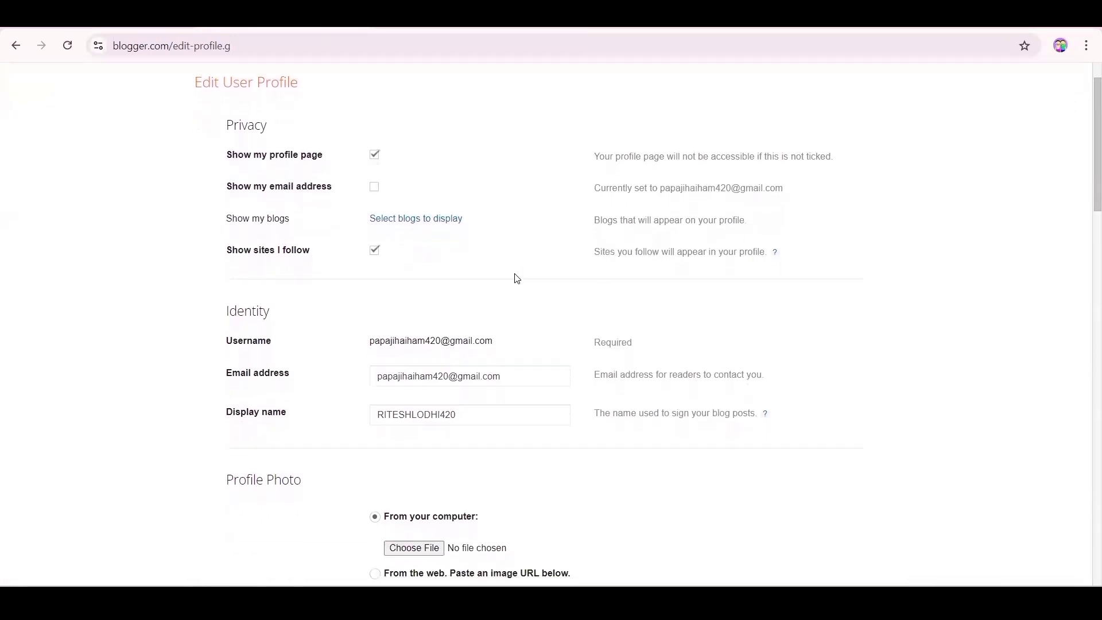
{"action": "scroll", "coordinate": [516, 278], "scroll_direction": "down", "scroll_amount": 1}
{"action": "scroll", "coordinate": [517, 279], "scroll_direction": "down", "scroll_amount": 4}
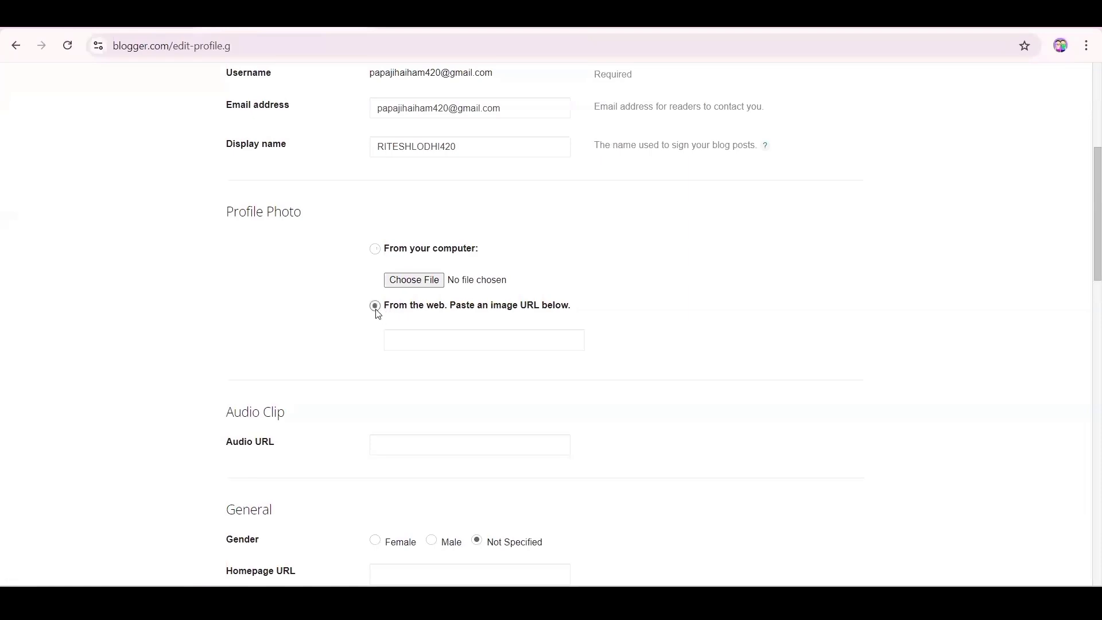
{"action": "left_click", "coordinate": [411, 281]}
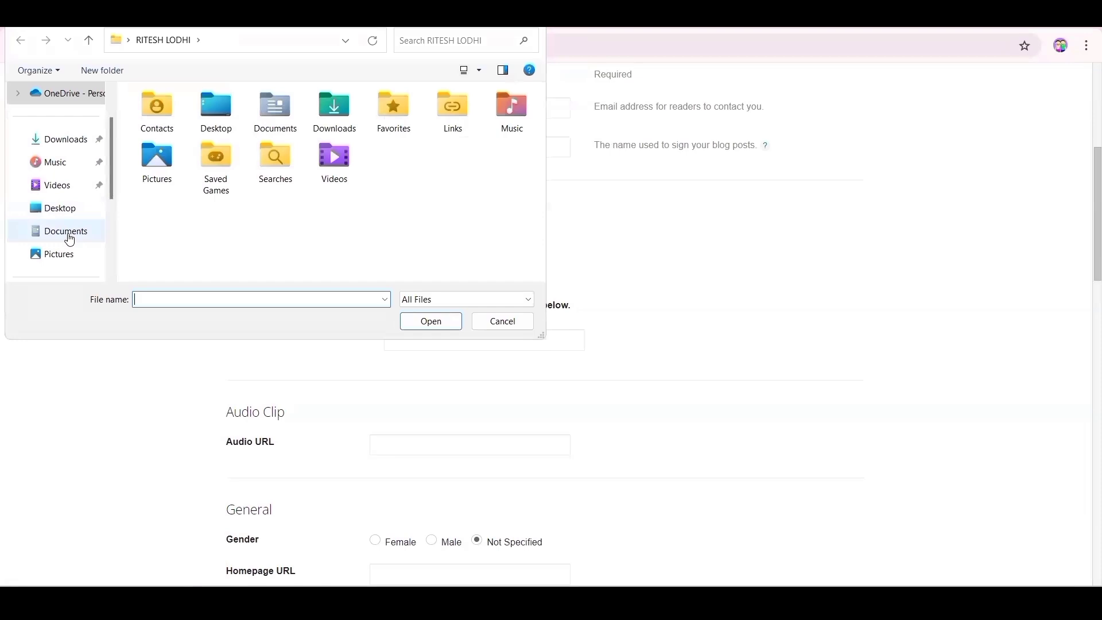
{"action": "scroll", "coordinate": [69, 240], "scroll_direction": "down", "scroll_amount": 1}
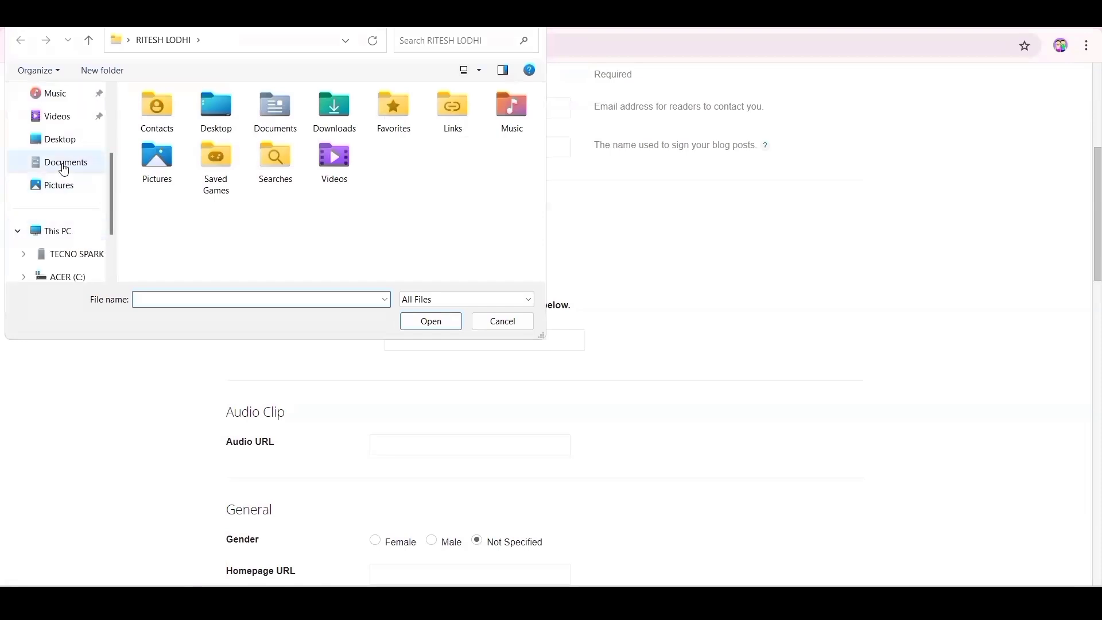
{"action": "scroll", "coordinate": [59, 128], "scroll_direction": "up", "scroll_amount": 2}
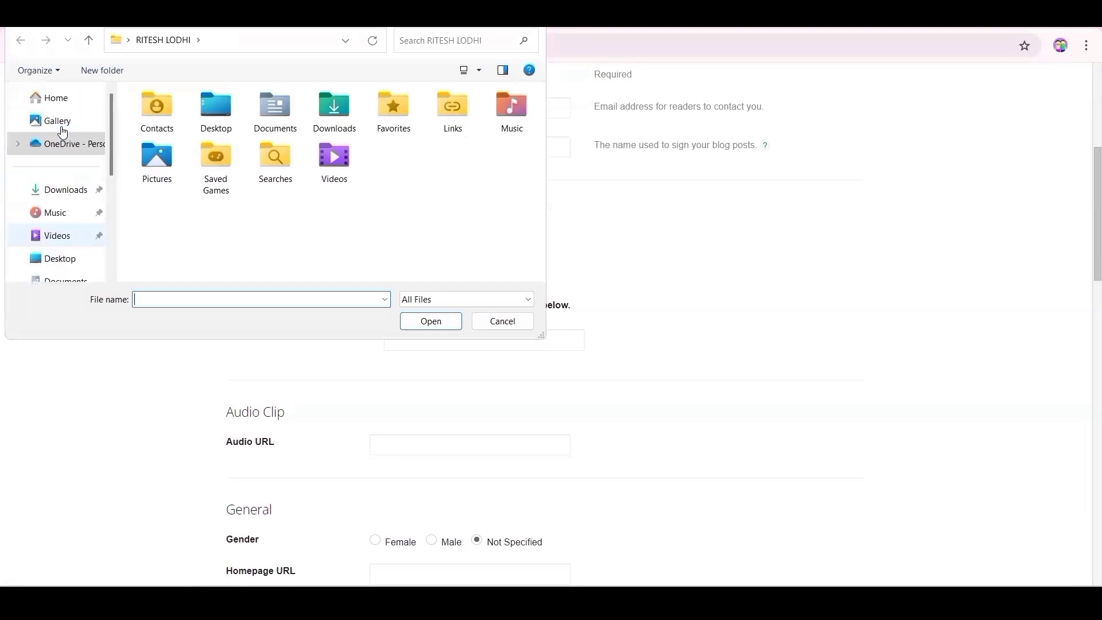
{"action": "left_click", "coordinate": [58, 194]}
{"action": "left_click", "coordinate": [164, 134]}
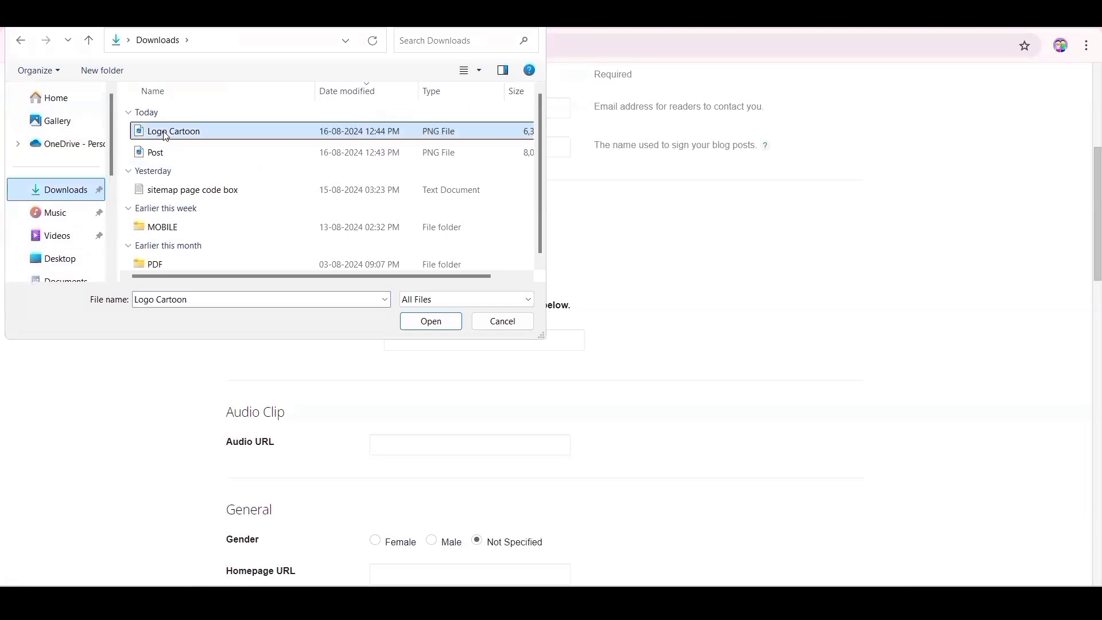
{"action": "left_click", "coordinate": [430, 320]}
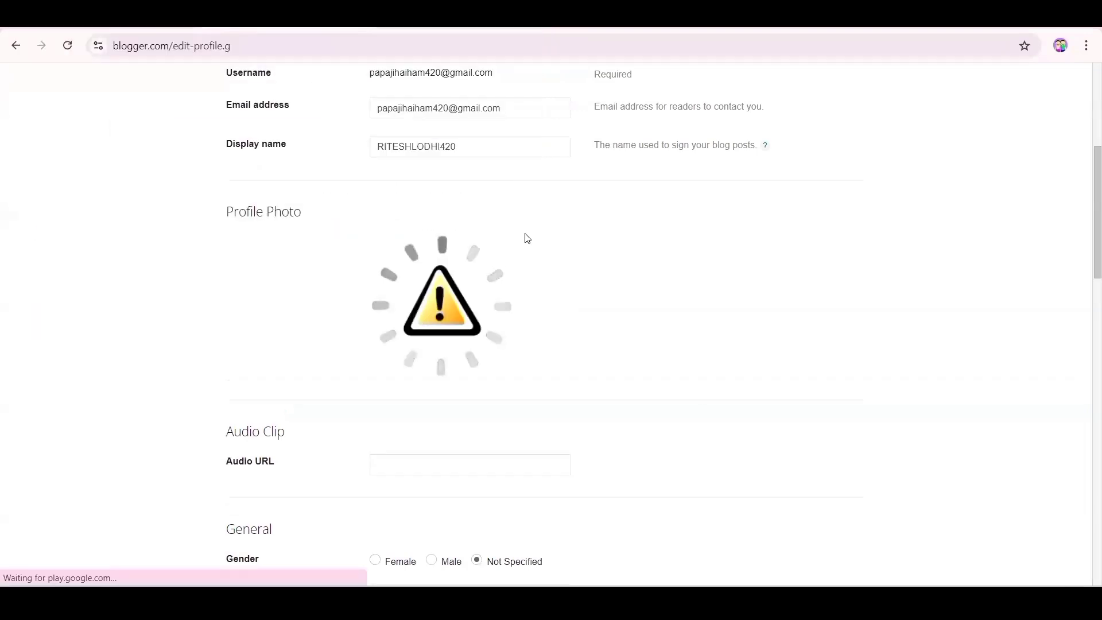
- Review the profile's privacy and identity settings, the uploaded photo, and the audio clip and general sections
{"action": "scroll", "coordinate": [526, 239], "scroll_direction": "up", "scroll_amount": 3}
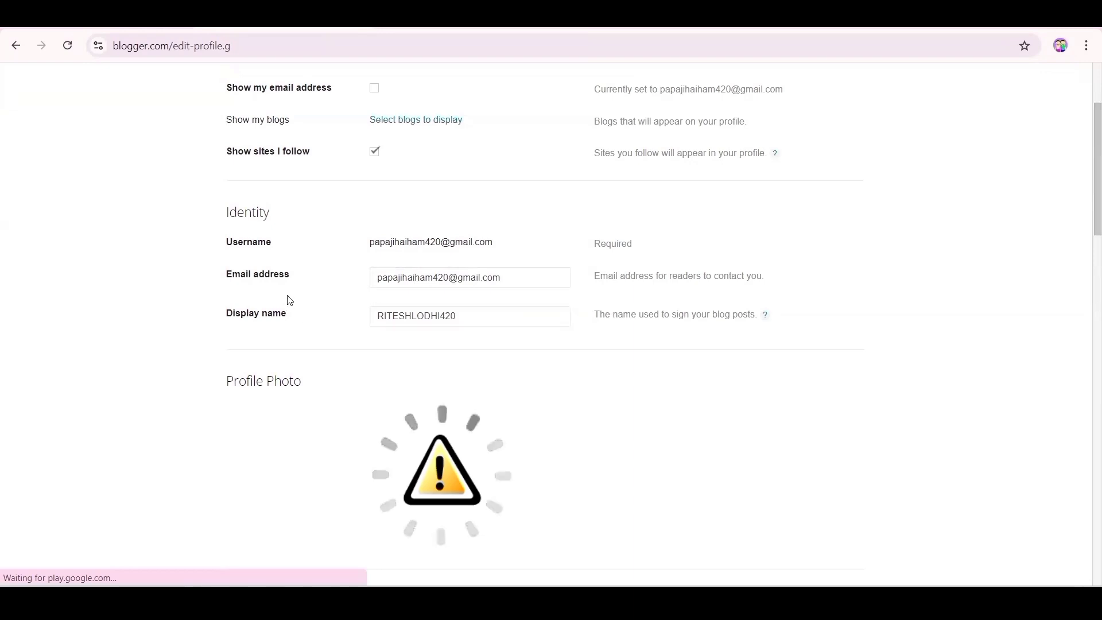
{"action": "scroll", "coordinate": [444, 155], "scroll_direction": "up", "scroll_amount": 2}
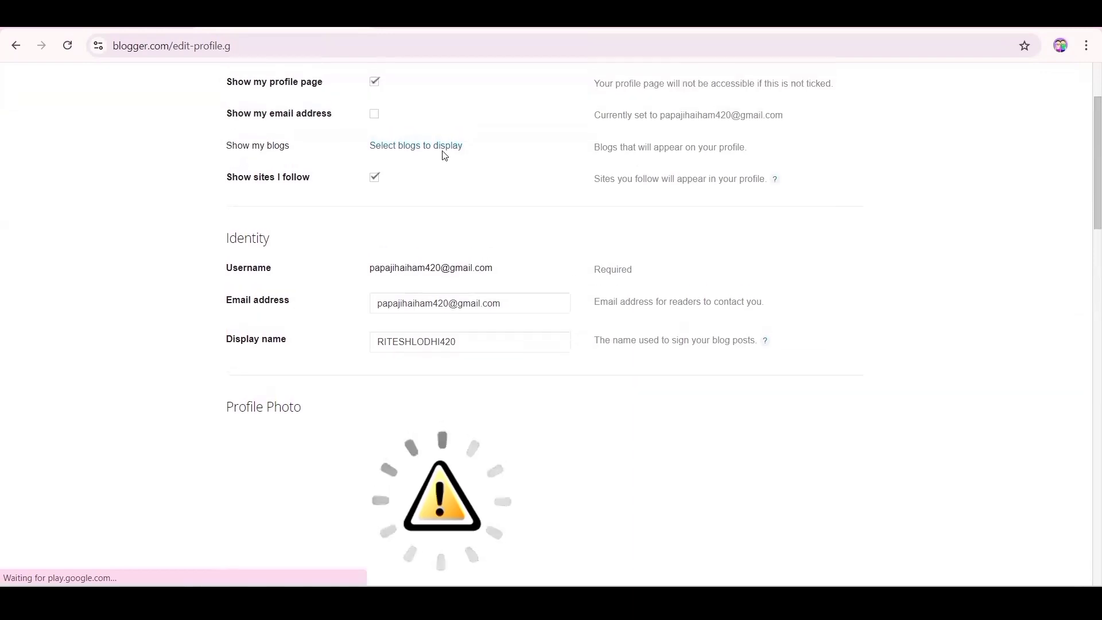
{"action": "scroll", "coordinate": [443, 154], "scroll_direction": "up", "scroll_amount": 2}
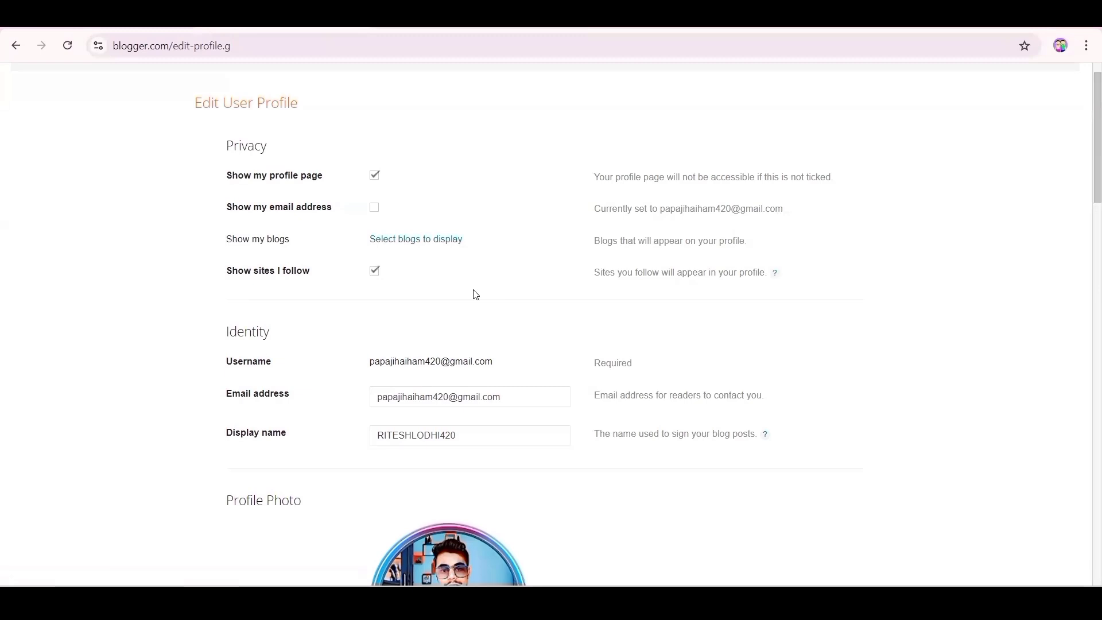
{"action": "scroll", "coordinate": [475, 295], "scroll_direction": "down", "scroll_amount": 4}
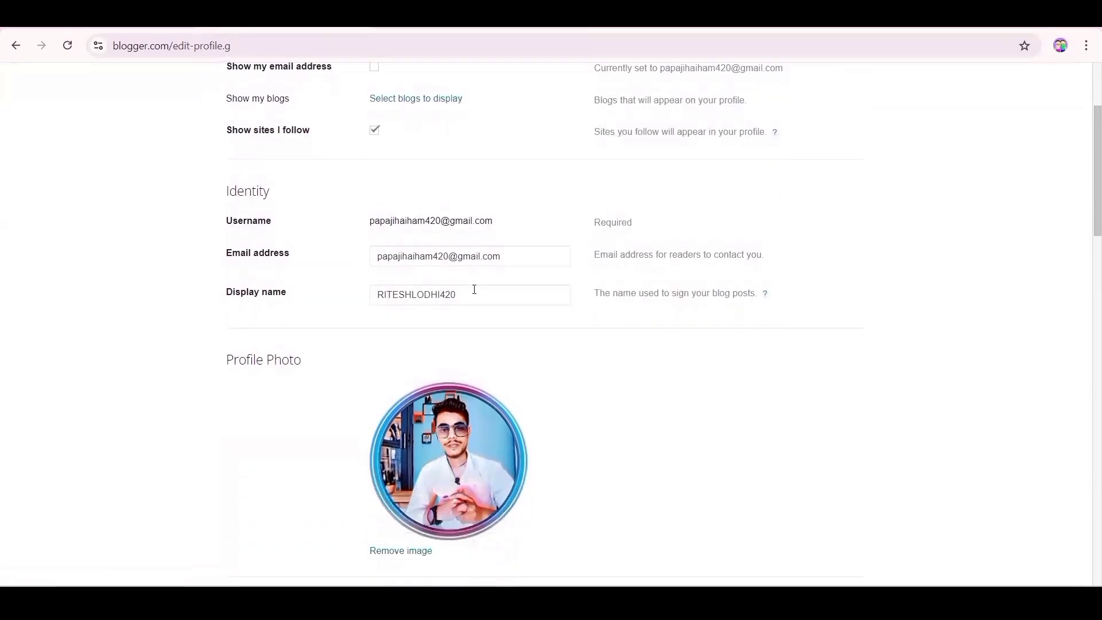
{"action": "scroll", "coordinate": [475, 293], "scroll_direction": "down", "scroll_amount": 2}
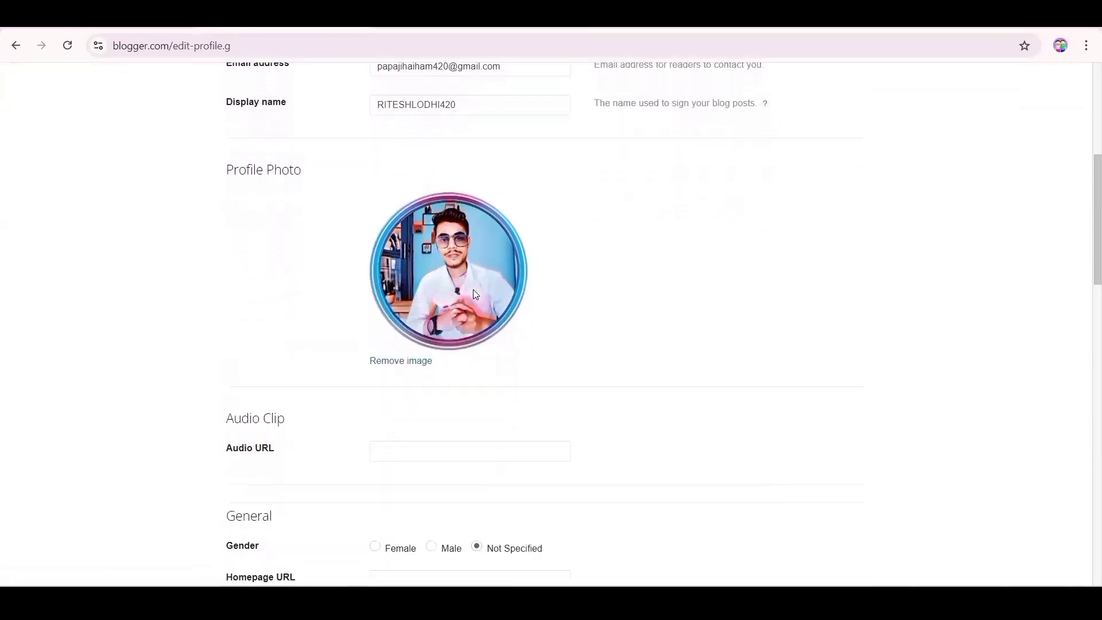
{"action": "scroll", "coordinate": [523, 233], "scroll_direction": "down", "scroll_amount": 3}
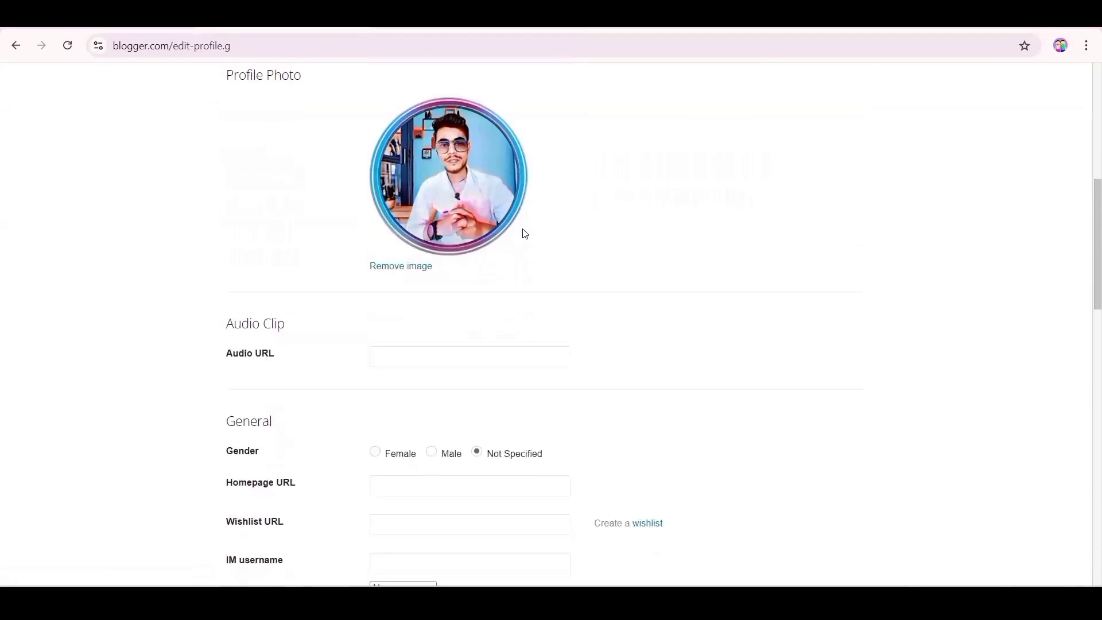
{"action": "scroll", "coordinate": [523, 234], "scroll_direction": "down", "scroll_amount": 1}
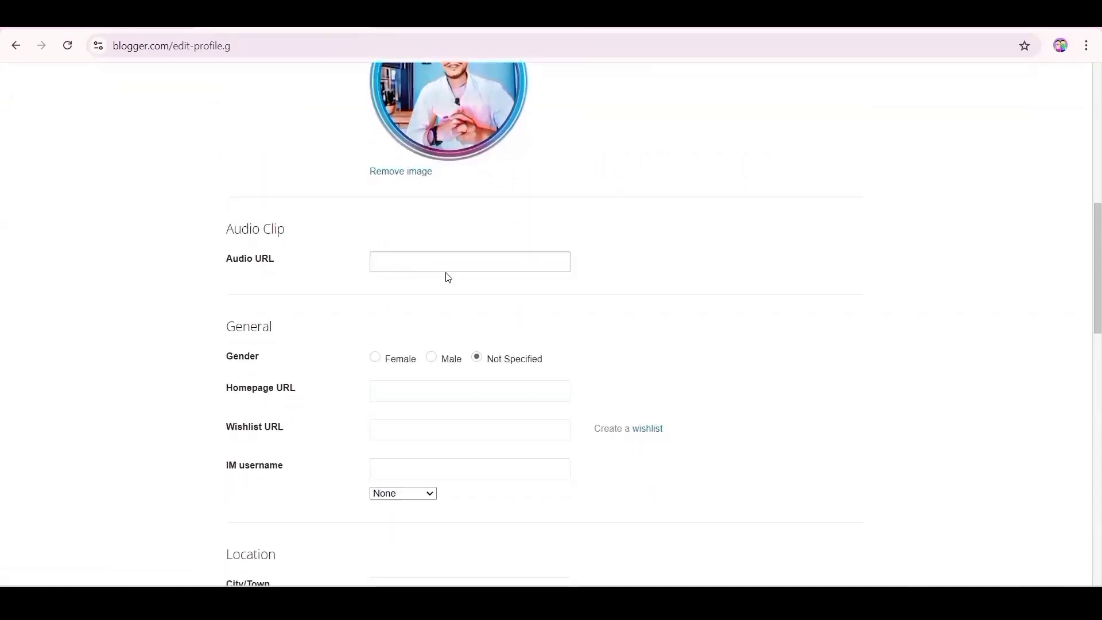
{"action": "scroll", "coordinate": [344, 282], "scroll_direction": "down", "scroll_amount": 1}
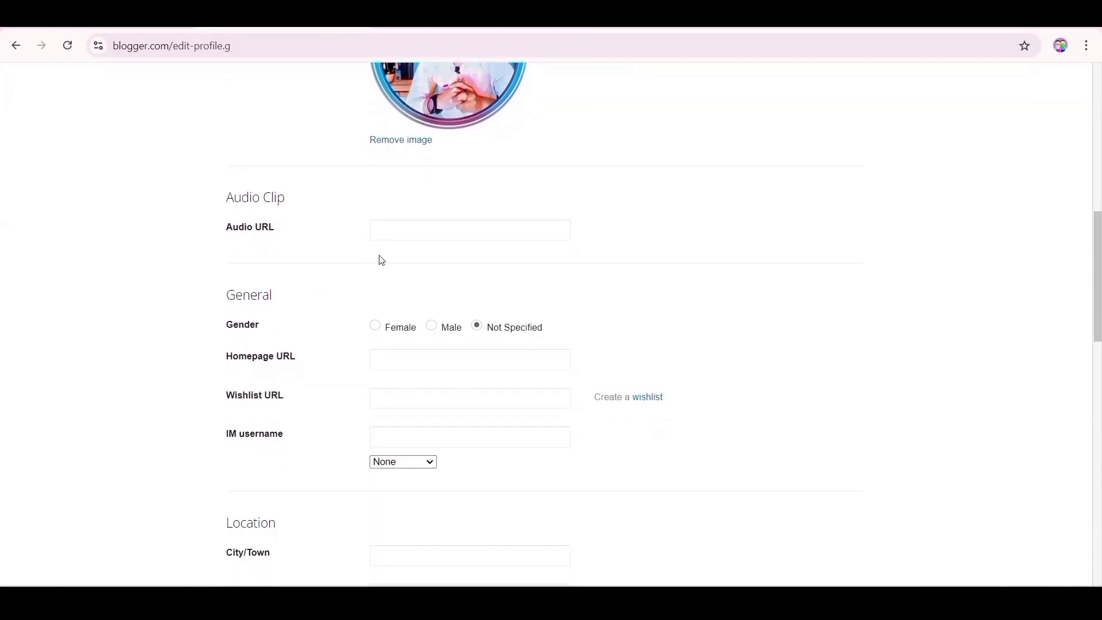
{"action": "scroll", "coordinate": [382, 260], "scroll_direction": "down", "scroll_amount": 1}
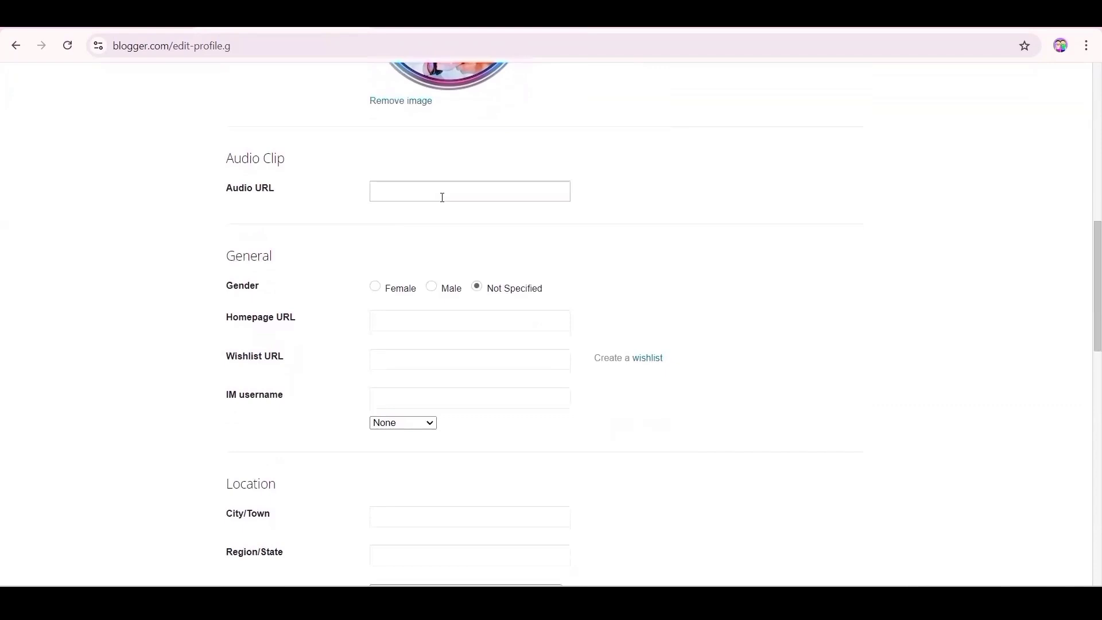
- Set the profile's gender to Male and save the profile, leaving the optional fields empty
{"action": "left_click", "coordinate": [434, 292]}
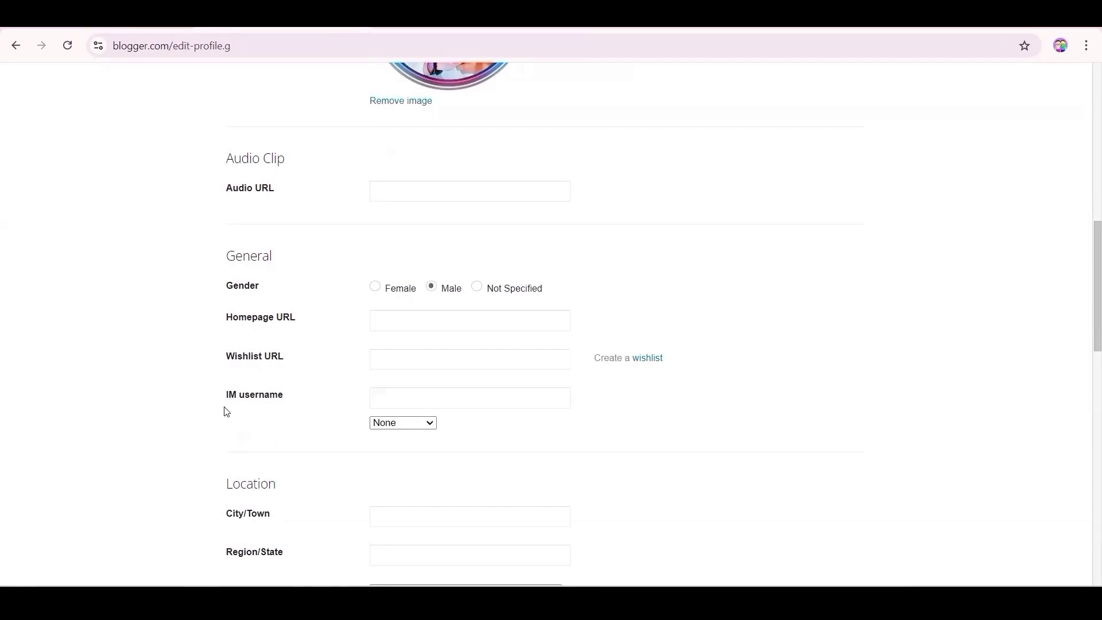
{"action": "scroll", "coordinate": [307, 418], "scroll_direction": "down", "scroll_amount": 3}
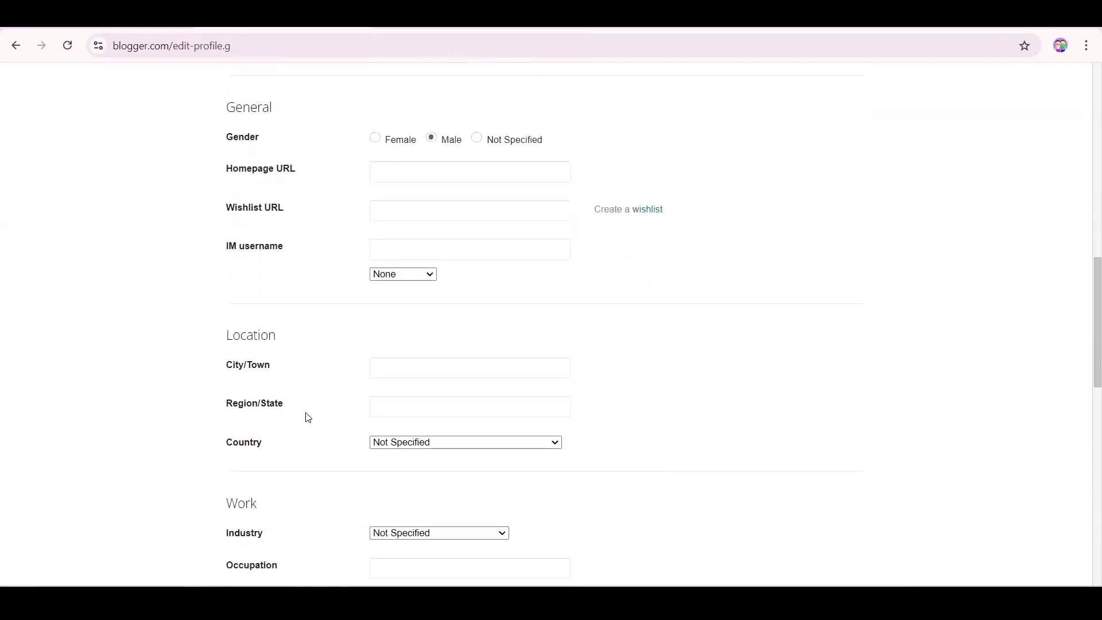
{"action": "scroll", "coordinate": [307, 418], "scroll_direction": "down", "scroll_amount": 8}
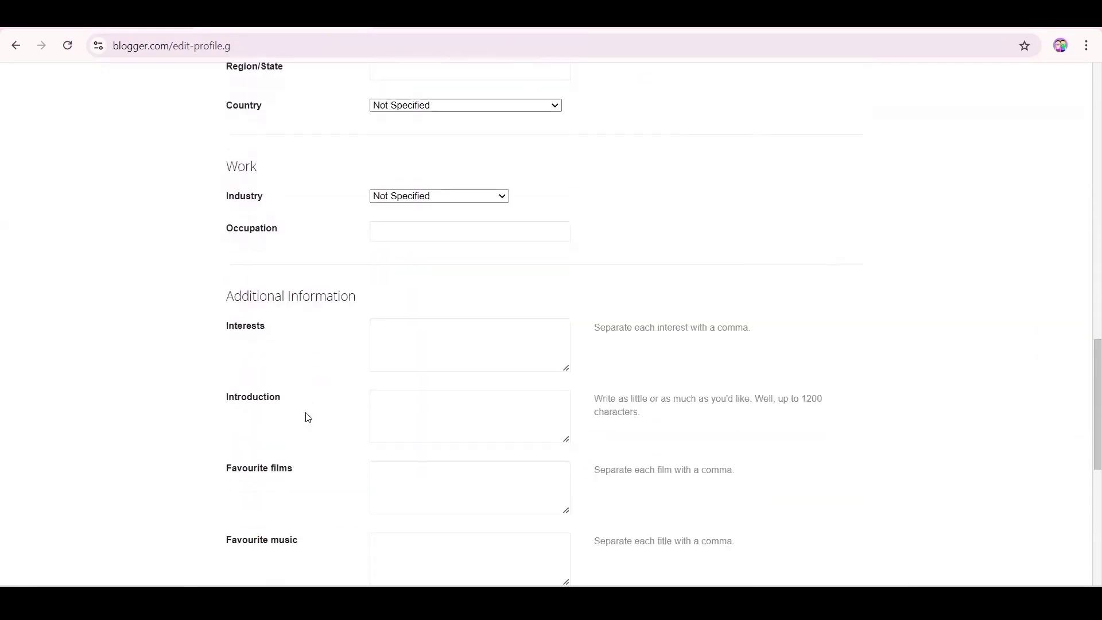
{"action": "scroll", "coordinate": [307, 418], "scroll_direction": "down", "scroll_amount": 3}
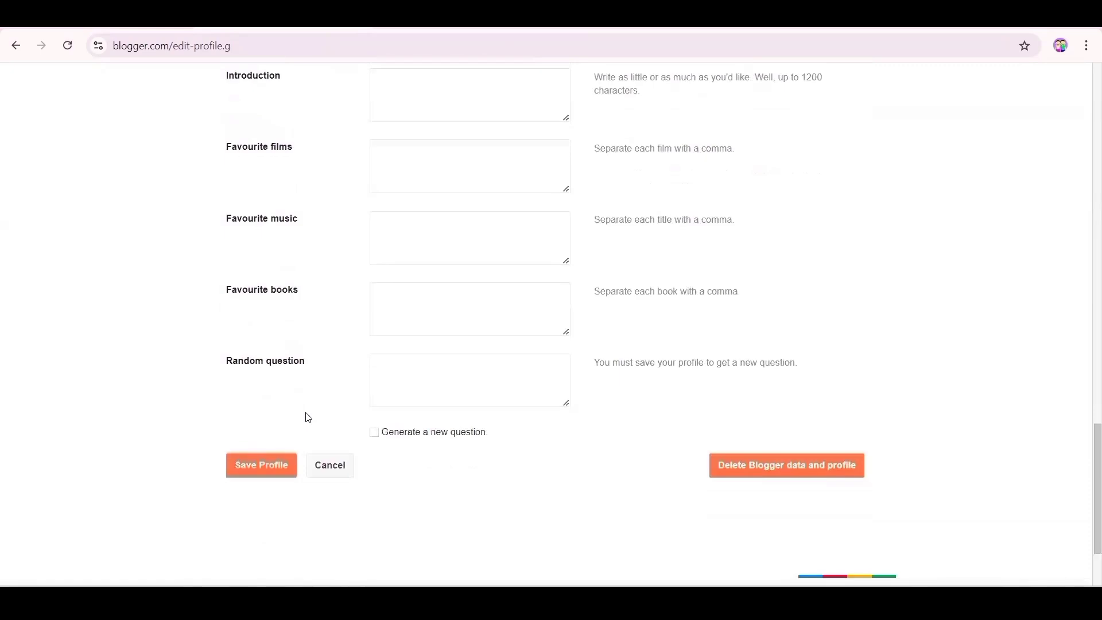
{"action": "scroll", "coordinate": [261, 421], "scroll_direction": "up", "scroll_amount": 1}
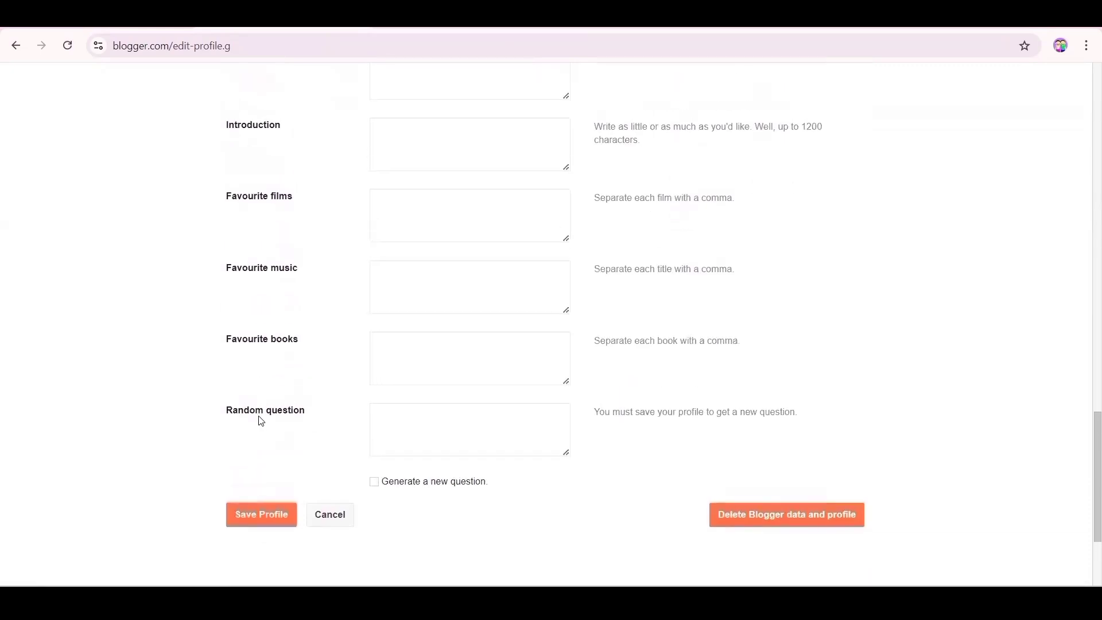
{"action": "scroll", "coordinate": [261, 420], "scroll_direction": "down", "scroll_amount": 2}
{"action": "left_click", "coordinate": [253, 454]}
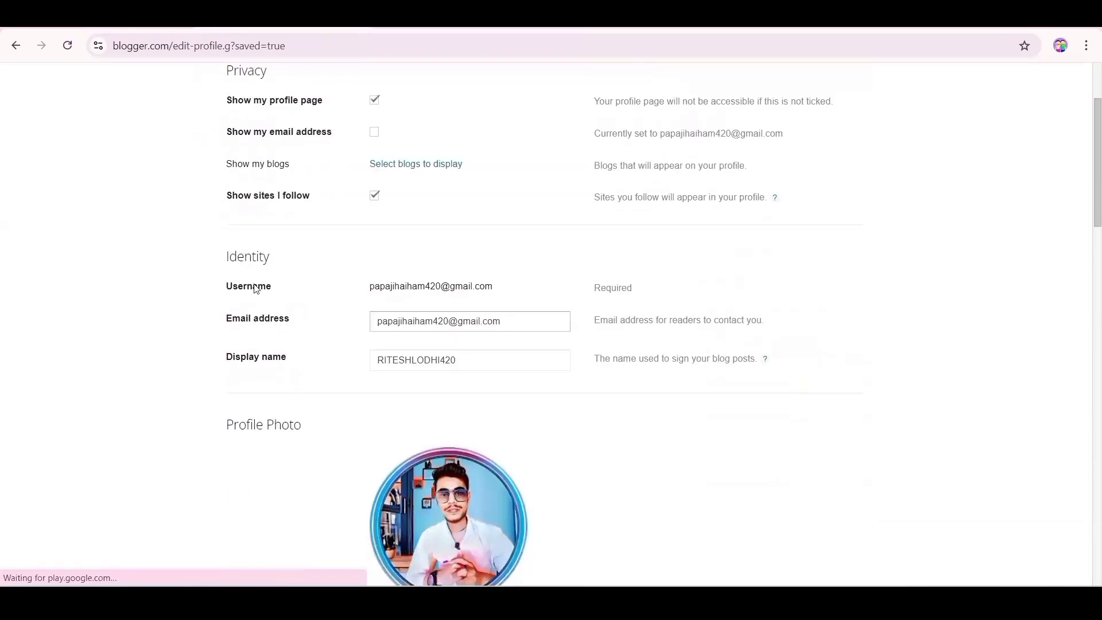
- Return to the blog's list of pages and reload it to check the author photo
{"action": "scroll", "coordinate": [257, 286], "scroll_direction": "up", "scroll_amount": 3}
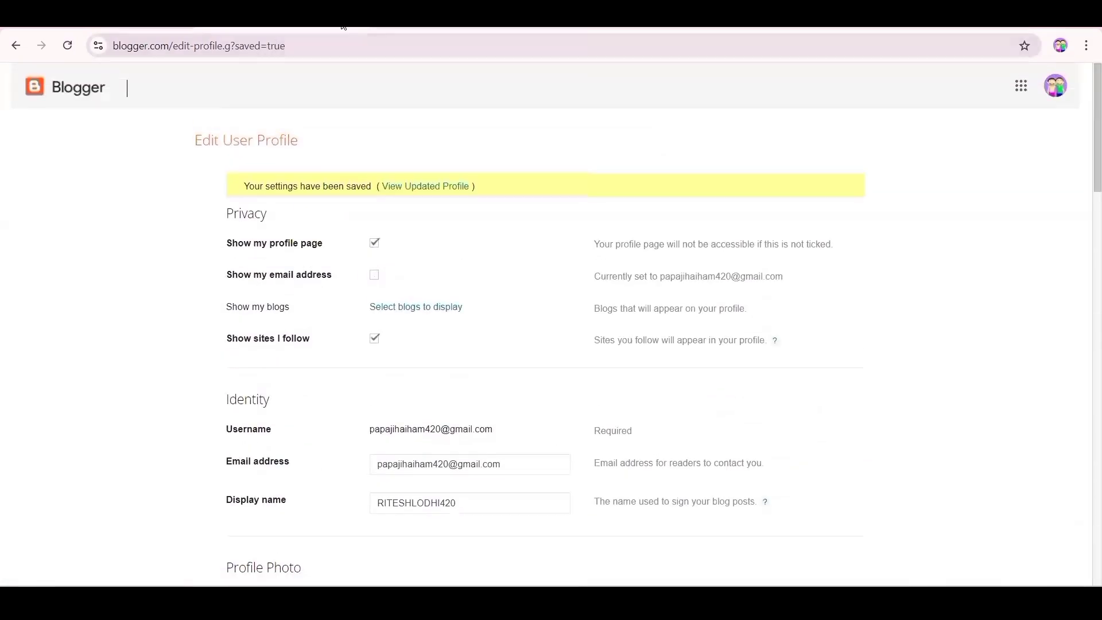
{"action": "left_click", "coordinate": [343, 26]}
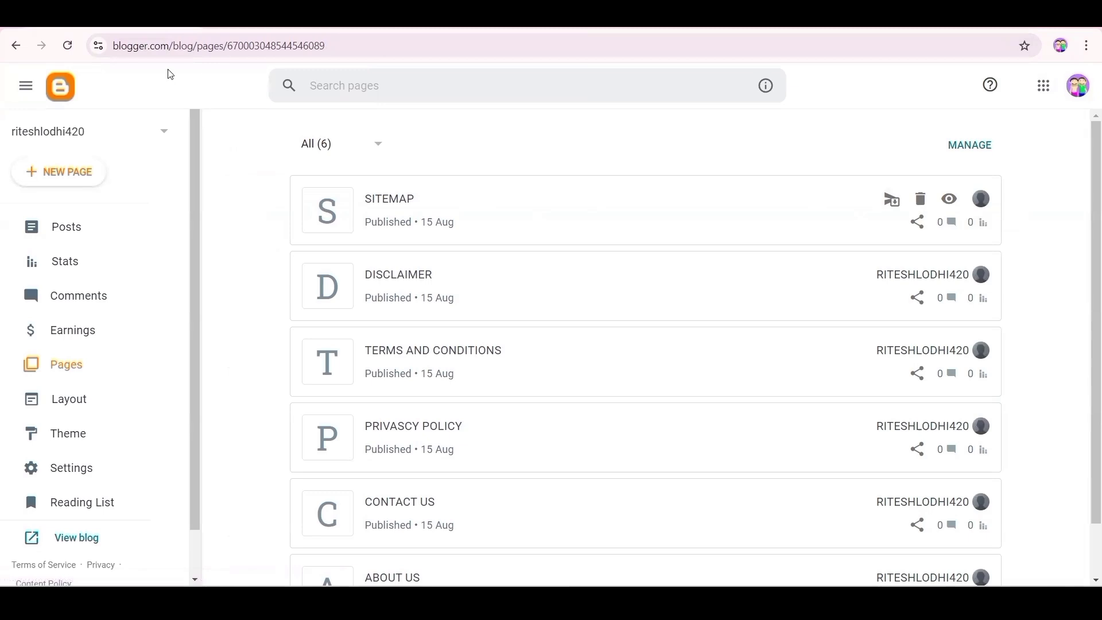
{"action": "left_click", "coordinate": [70, 50]}
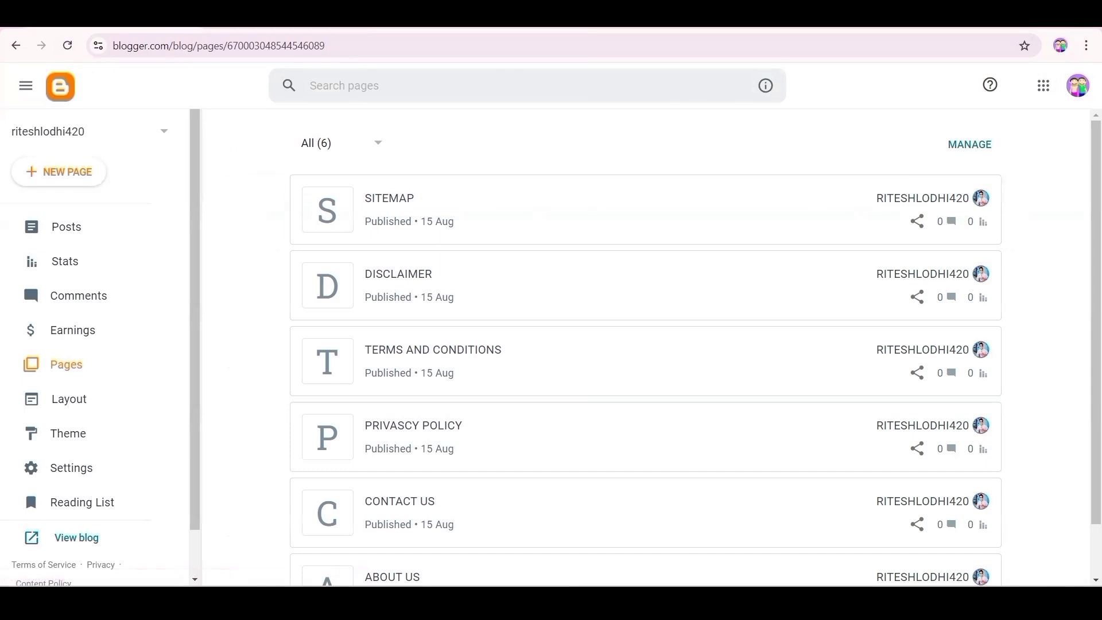
- Search Google for "rk the great education" in a new browser tab and view its blogspot site
{"action": "key", "text": "ctrl+t"}
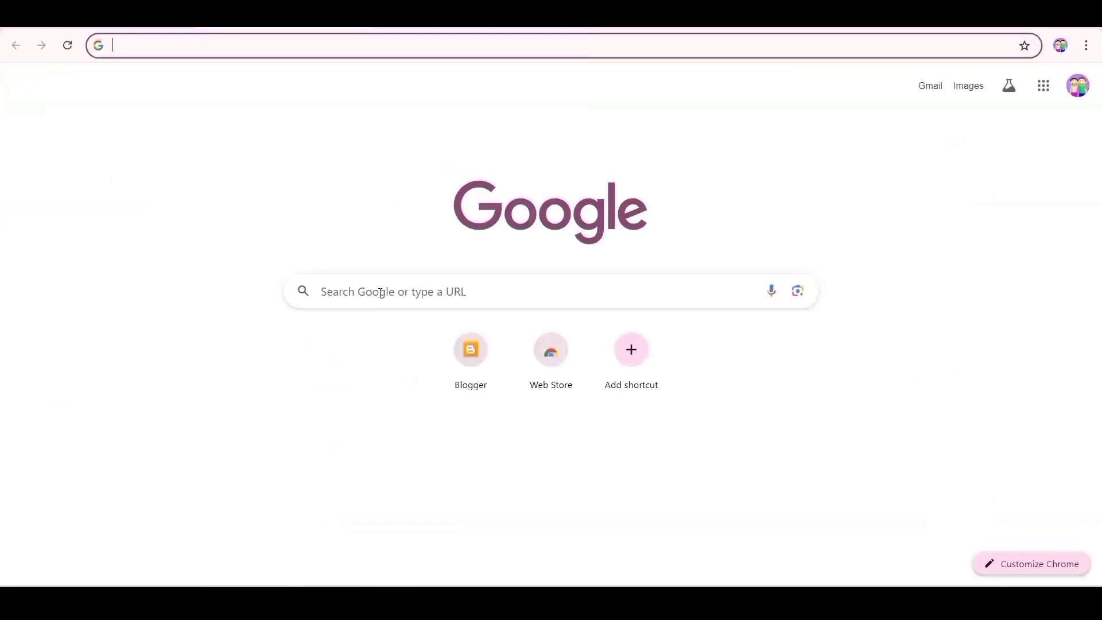
{"action": "left_click", "coordinate": [381, 293]}
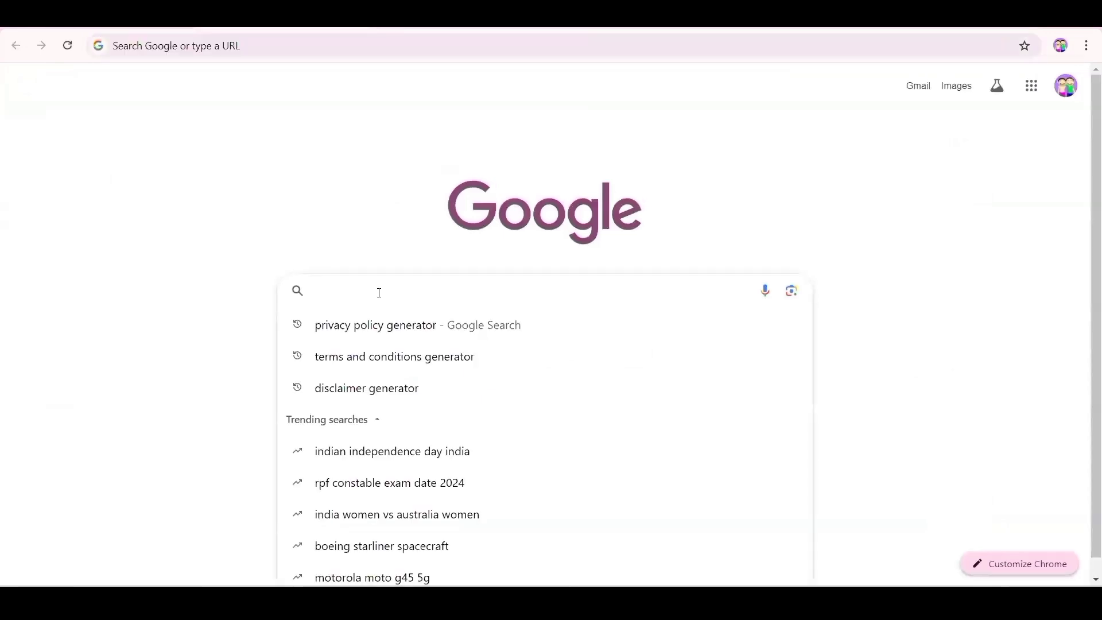
{"action": "type", "text": "rk the"}
{"action": "key", "text": "Return"}
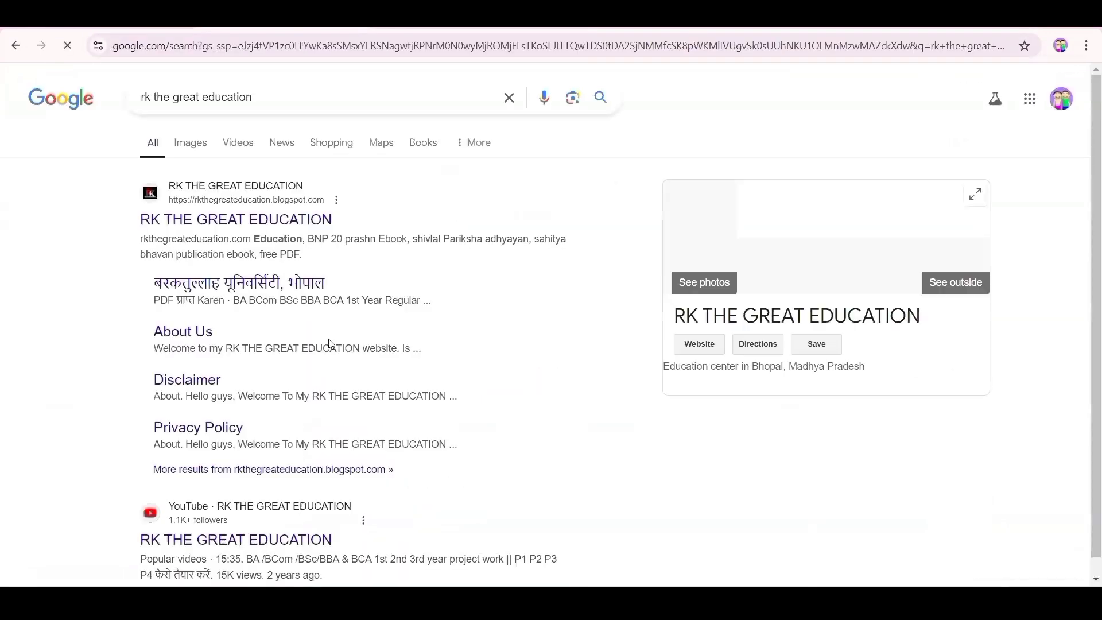
{"action": "left_click", "coordinate": [240, 224]}
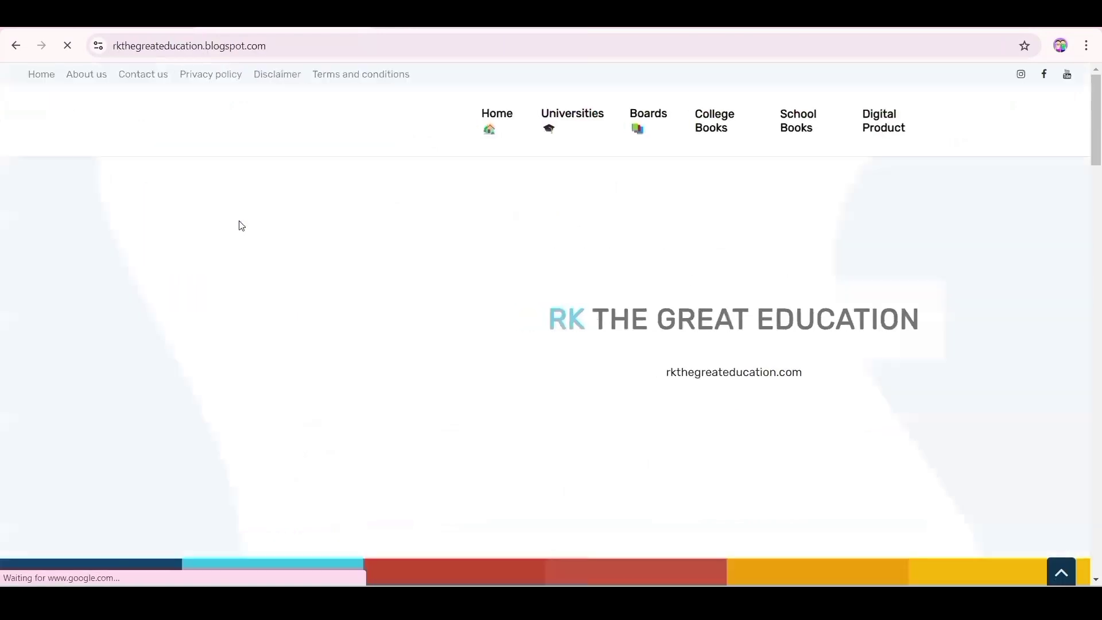
{"action": "scroll", "coordinate": [455, 304], "scroll_direction": "down", "scroll_amount": 2}
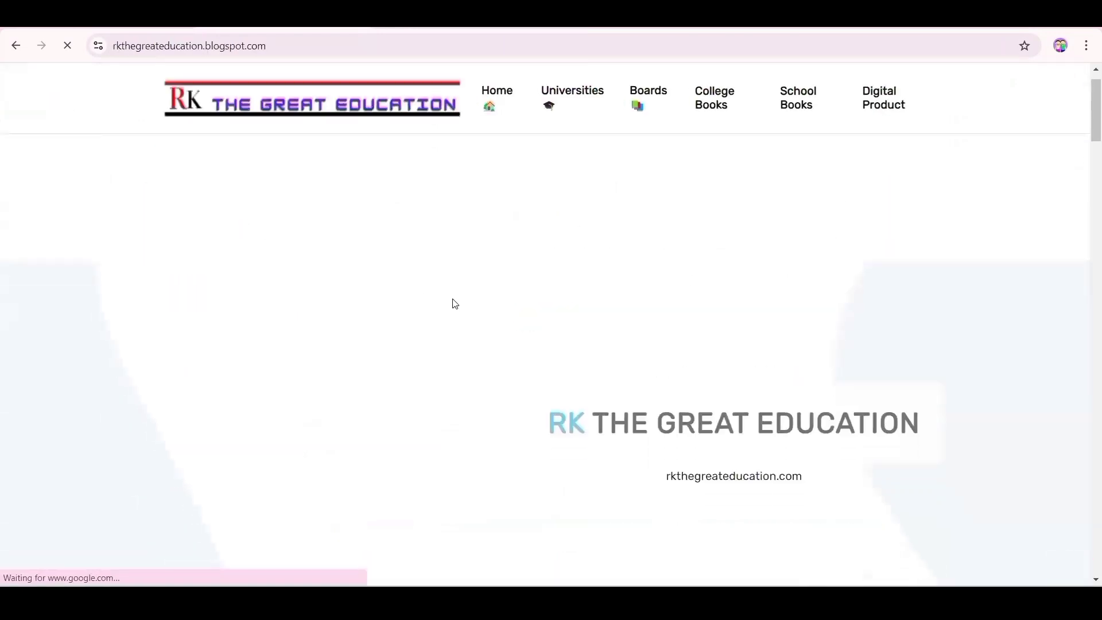
- Open the Universities page of the example blog, dismiss the subscription prompt and look at its author section
{"action": "scroll", "coordinate": [455, 304], "scroll_direction": "down", "scroll_amount": 8}
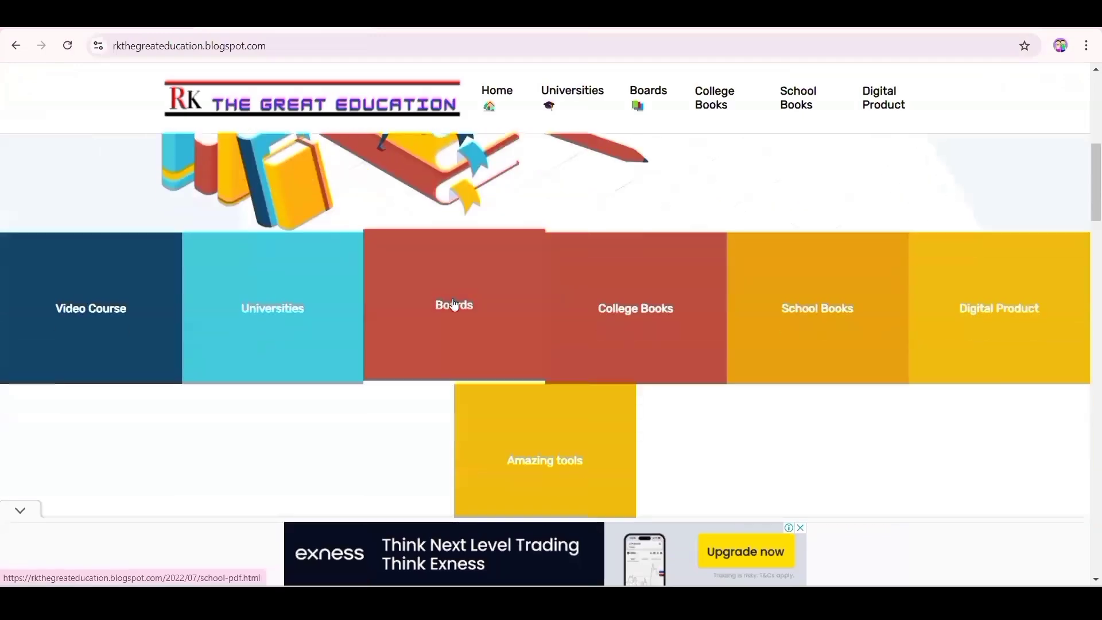
{"action": "left_click", "coordinate": [264, 253]}
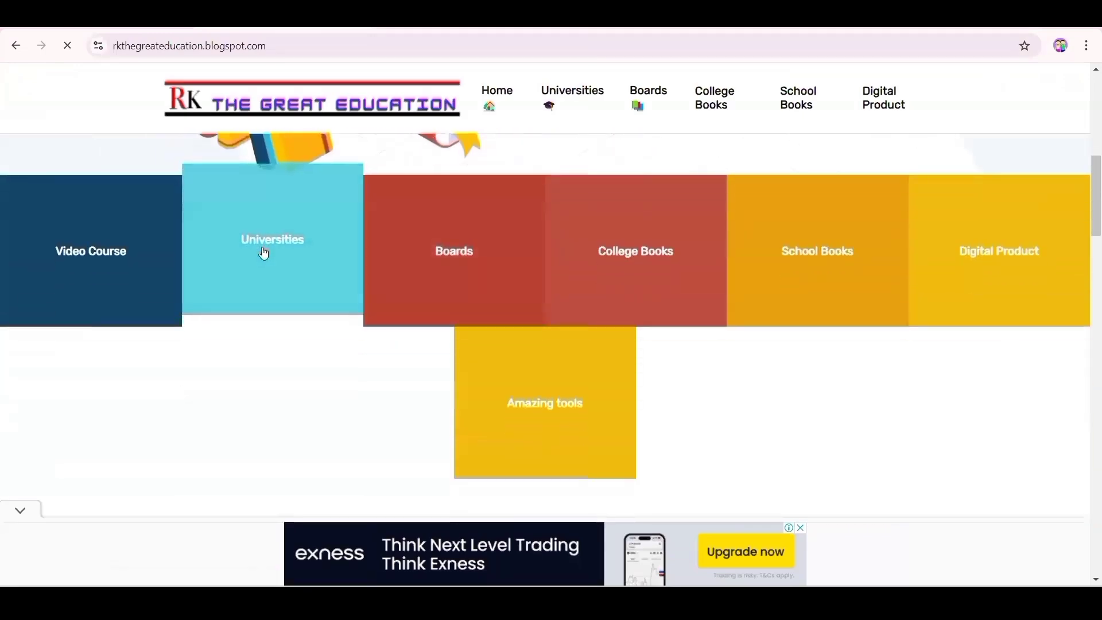
{"action": "scroll", "coordinate": [576, 342], "scroll_direction": "down", "scroll_amount": 10}
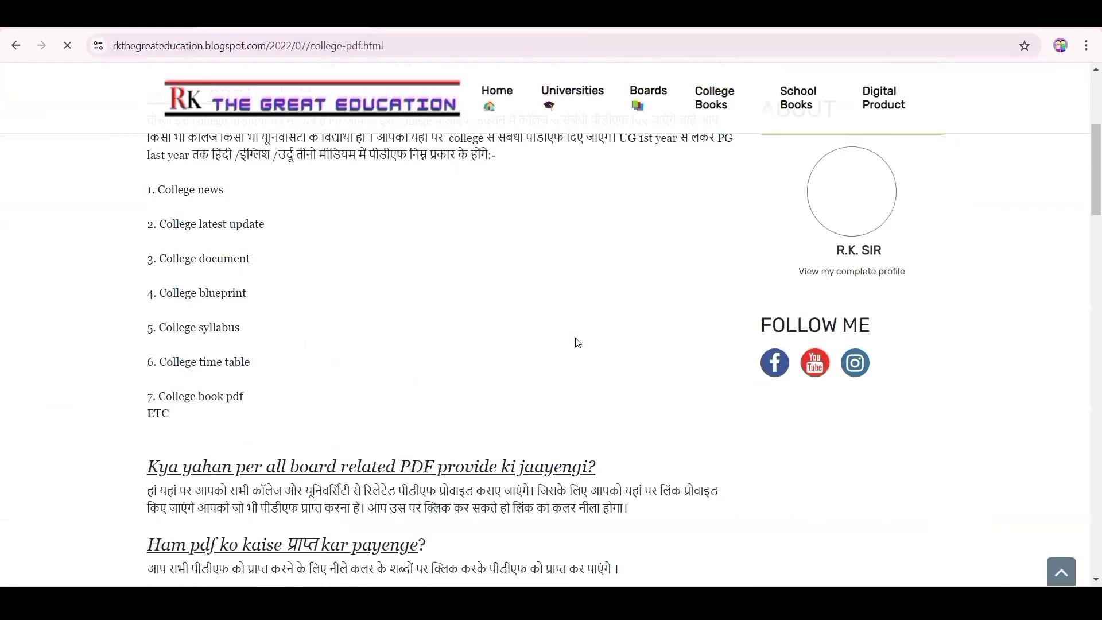
{"action": "scroll", "coordinate": [576, 337], "scroll_direction": "up", "scroll_amount": 6}
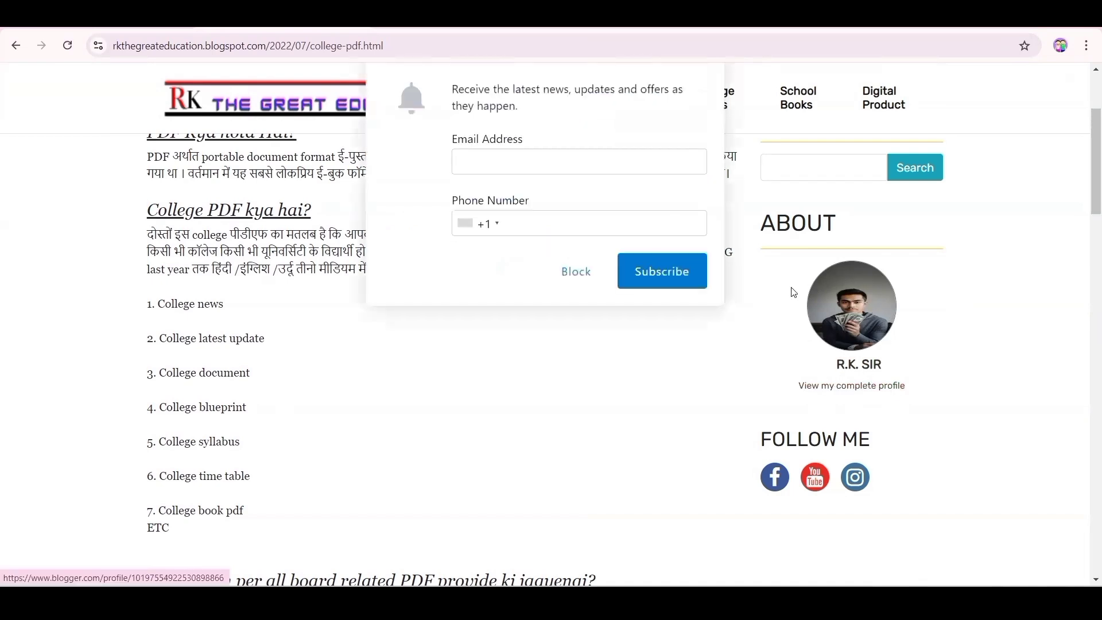
{"action": "left_click", "coordinate": [573, 275]}
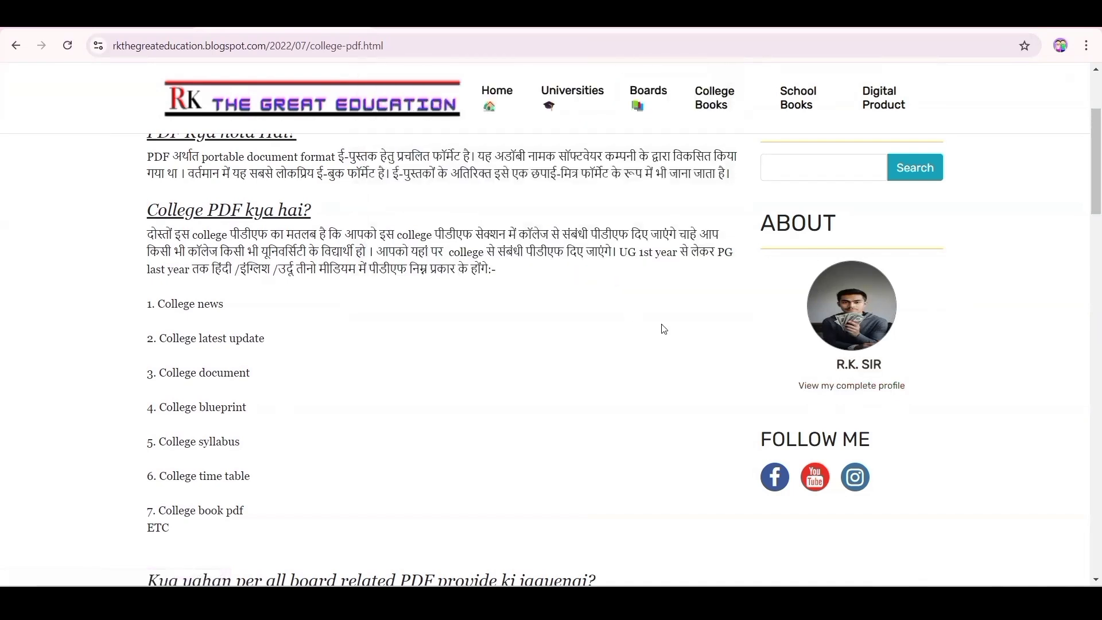
- View the example author's complete Blogger profile, including the photo, blogs and personal details
{"action": "left_click", "coordinate": [869, 373]}
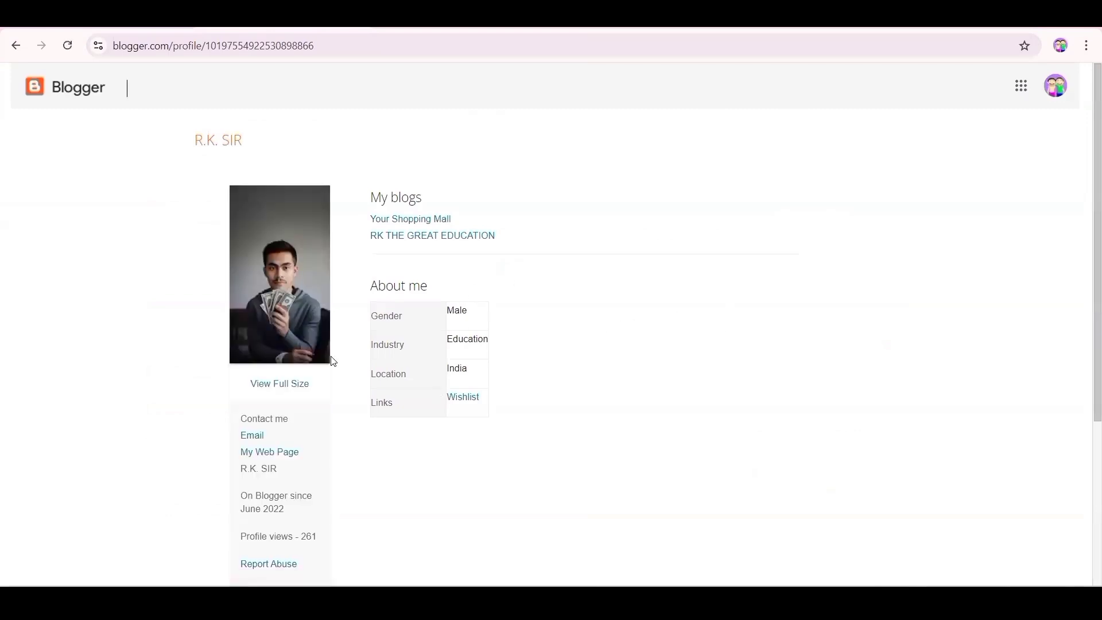
{"action": "scroll", "coordinate": [506, 224], "scroll_direction": "down", "scroll_amount": 3}
{"action": "scroll", "coordinate": [506, 225], "scroll_direction": "up", "scroll_amount": 3}
- Return to the blog's dashboard and create a new post titled "free website disigning mastery course"
{"action": "left_click", "coordinate": [365, 27]}
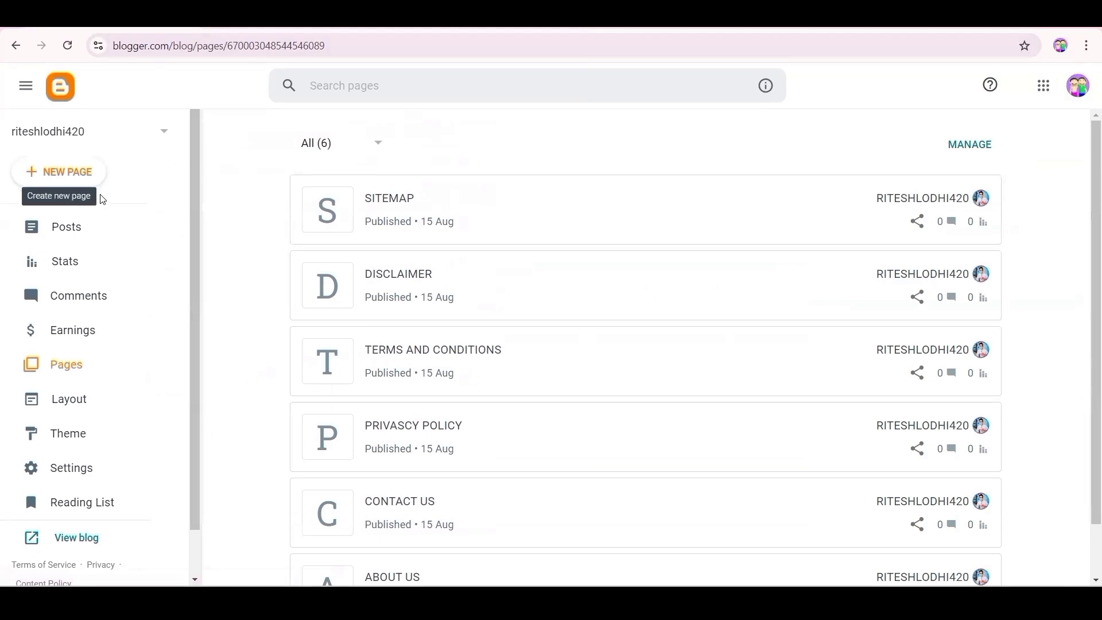
{"action": "left_click", "coordinate": [78, 227]}
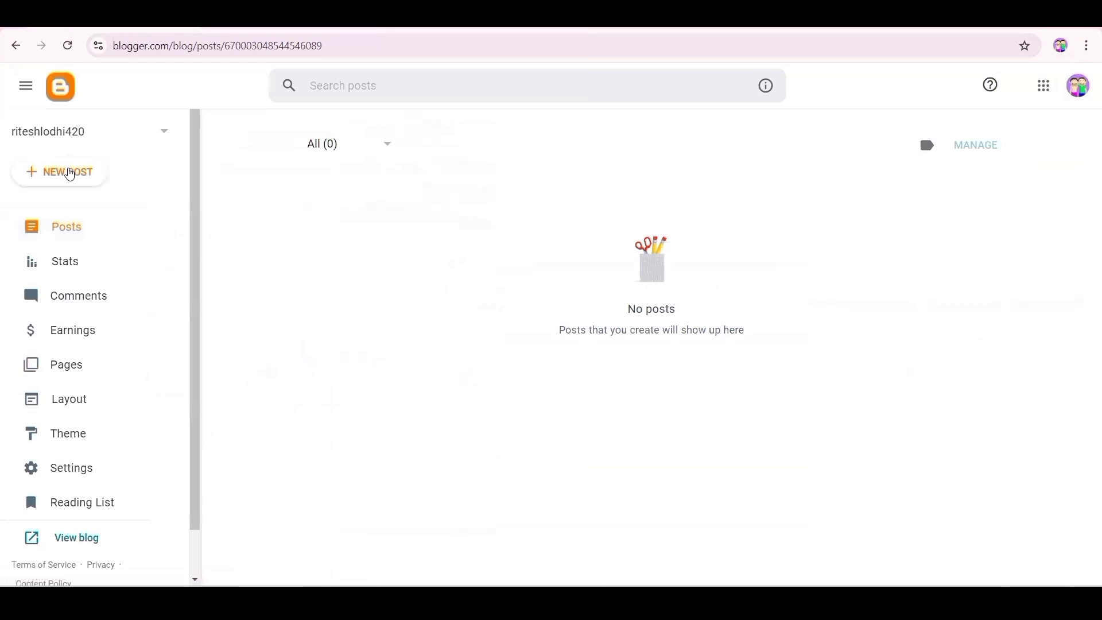
{"action": "left_click", "coordinate": [69, 173]}
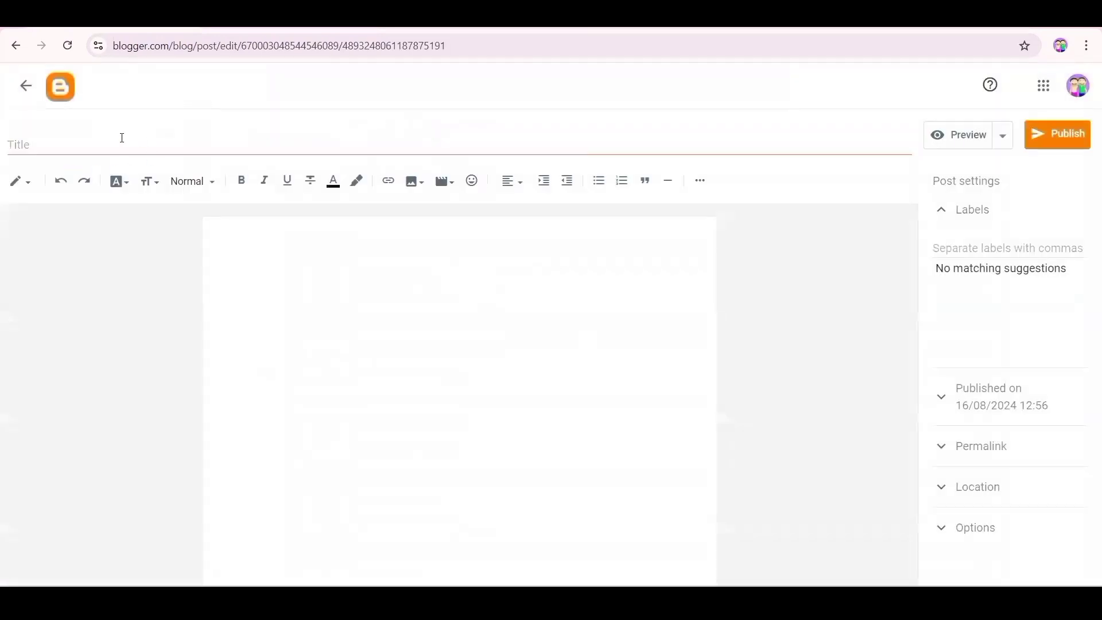
{"action": "left_click", "coordinate": [124, 139]}
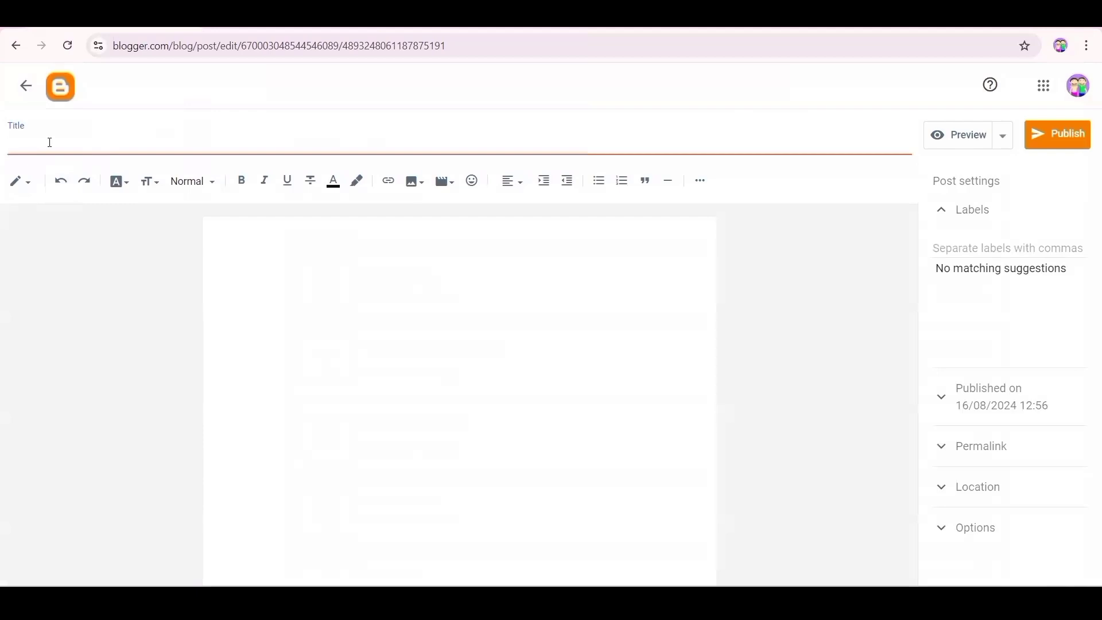
{"action": "type", "text": "free website disigning mastery course"}
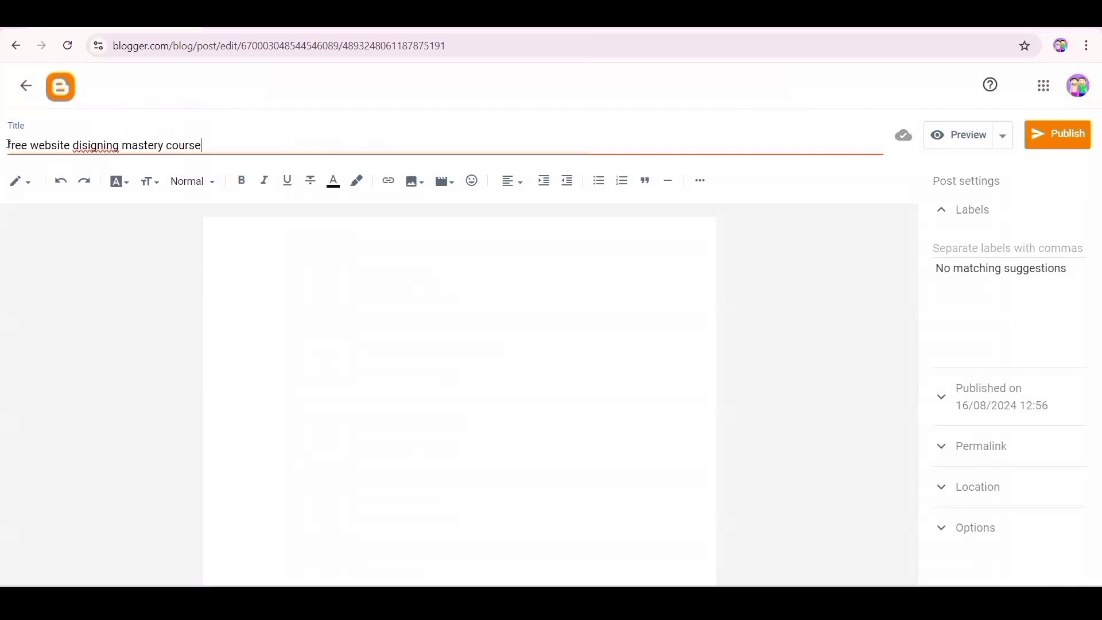
- Copy the post's title into the first line of the post body
{"action": "left_click_drag", "start_coordinate": [8, 144], "coordinate": [212, 150]}
{"action": "key", "text": "ctrl+c"}
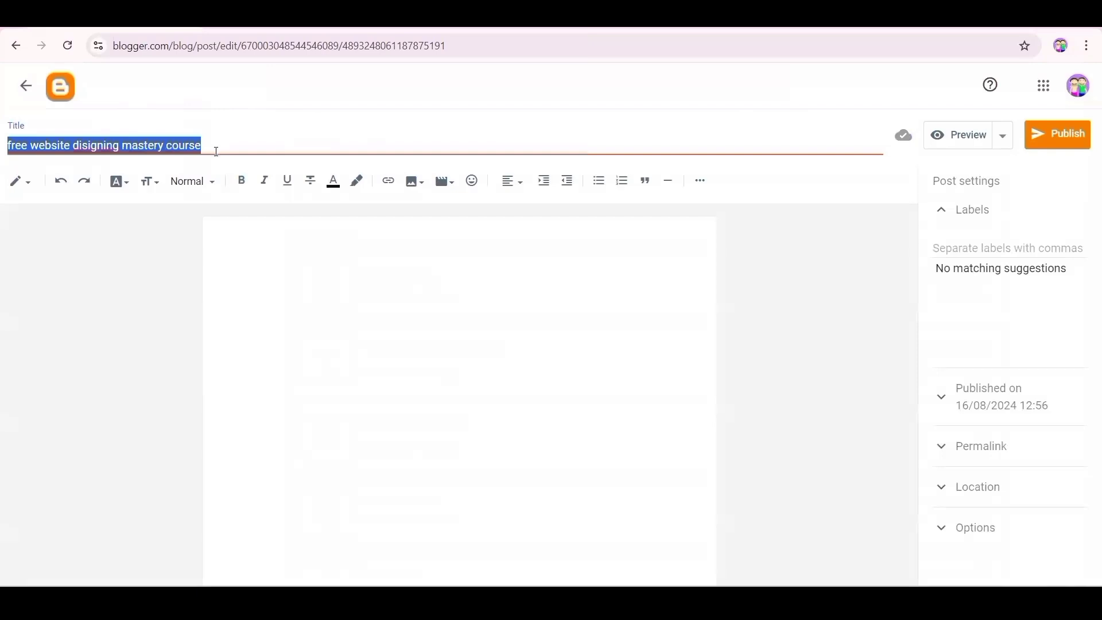
{"action": "left_click", "coordinate": [242, 230]}
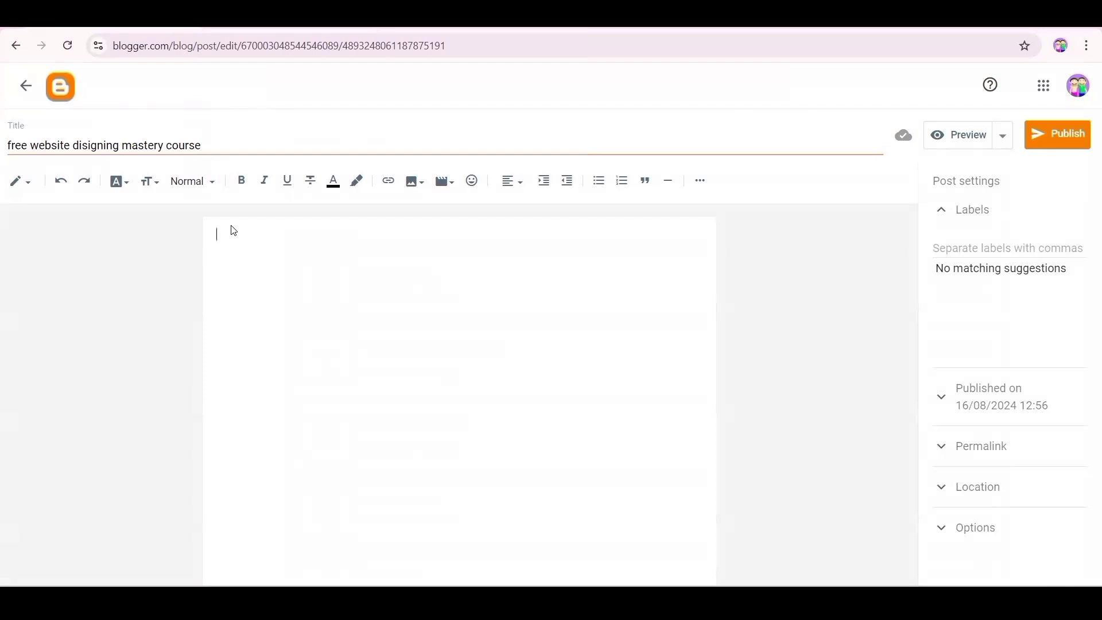
{"action": "key", "text": "ctrl+v"}
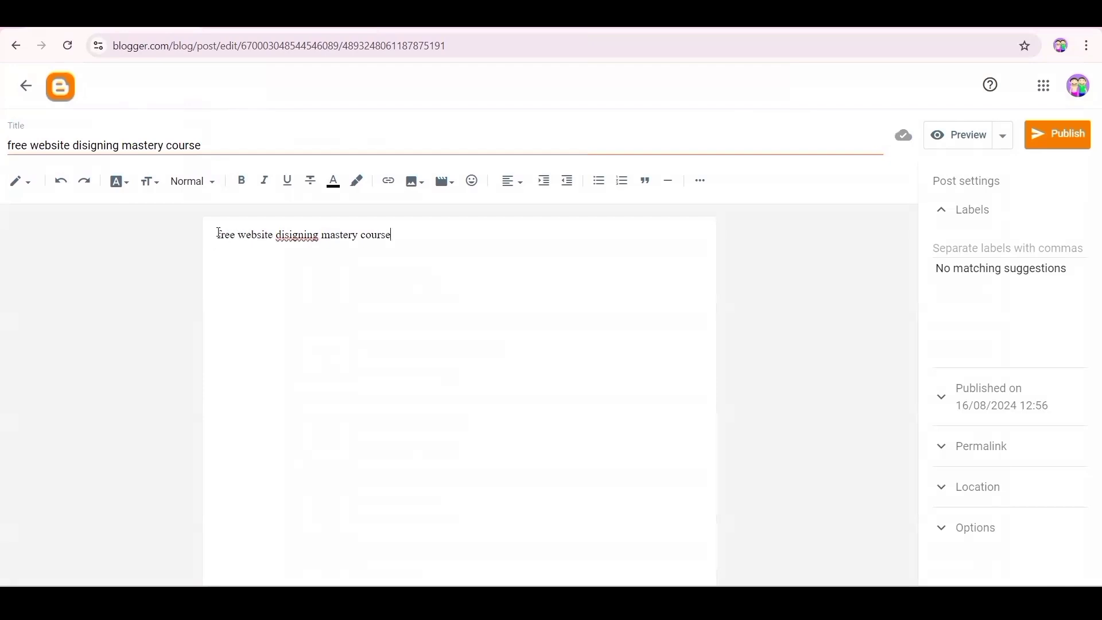
- Format the course name in the post body as a Major heading and start a new line below it
{"action": "left_click_drag", "start_coordinate": [219, 233], "coordinate": [396, 232]}
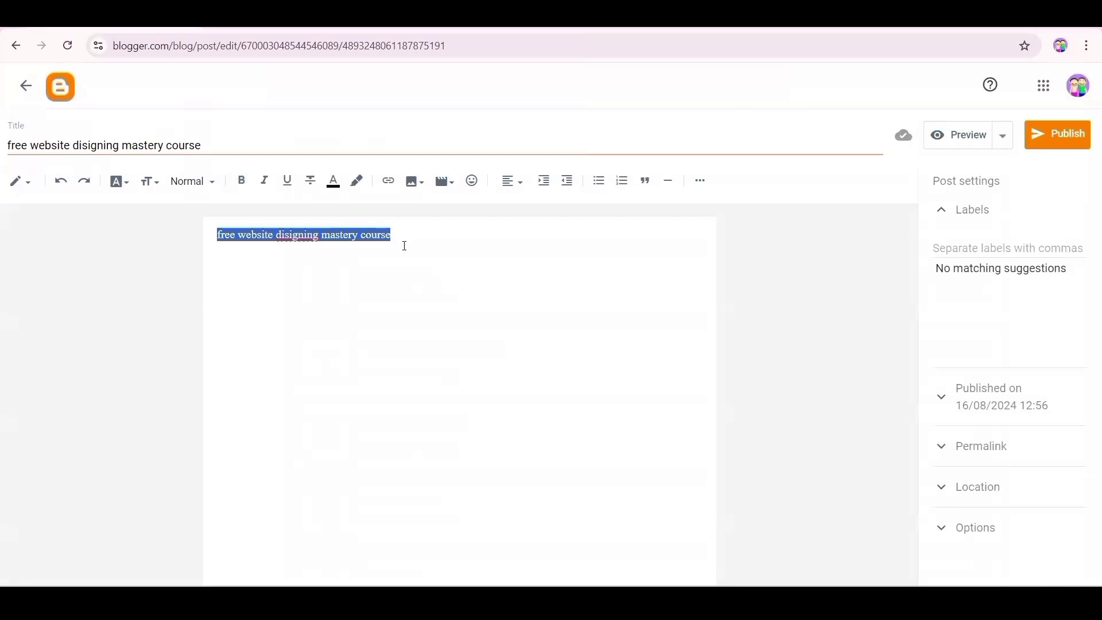
{"action": "left_click", "coordinate": [202, 190]}
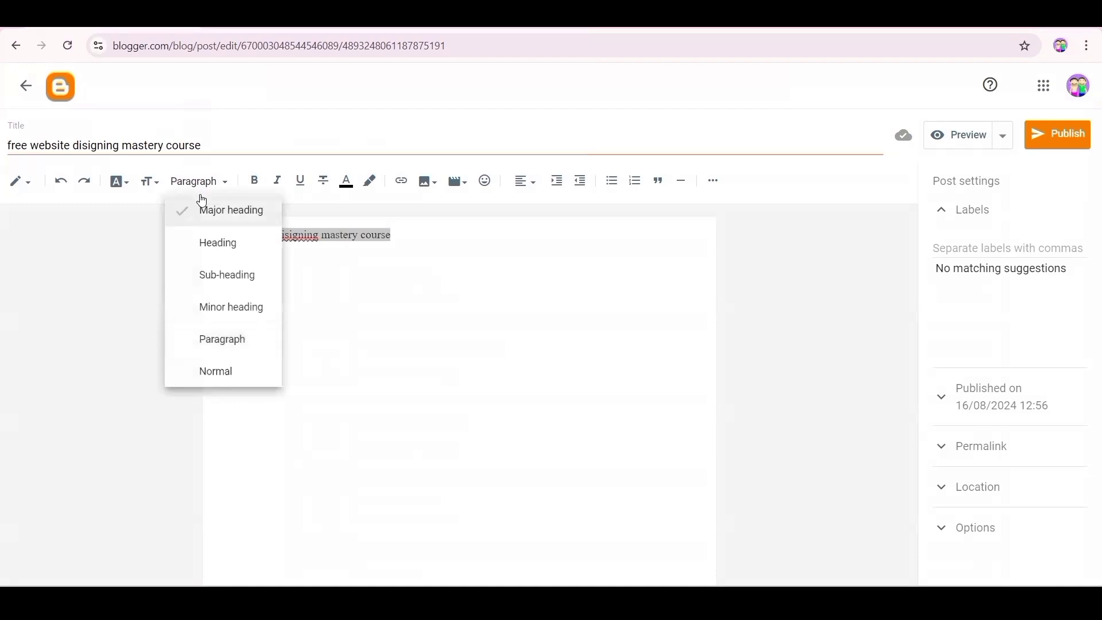
{"action": "left_click", "coordinate": [216, 211]}
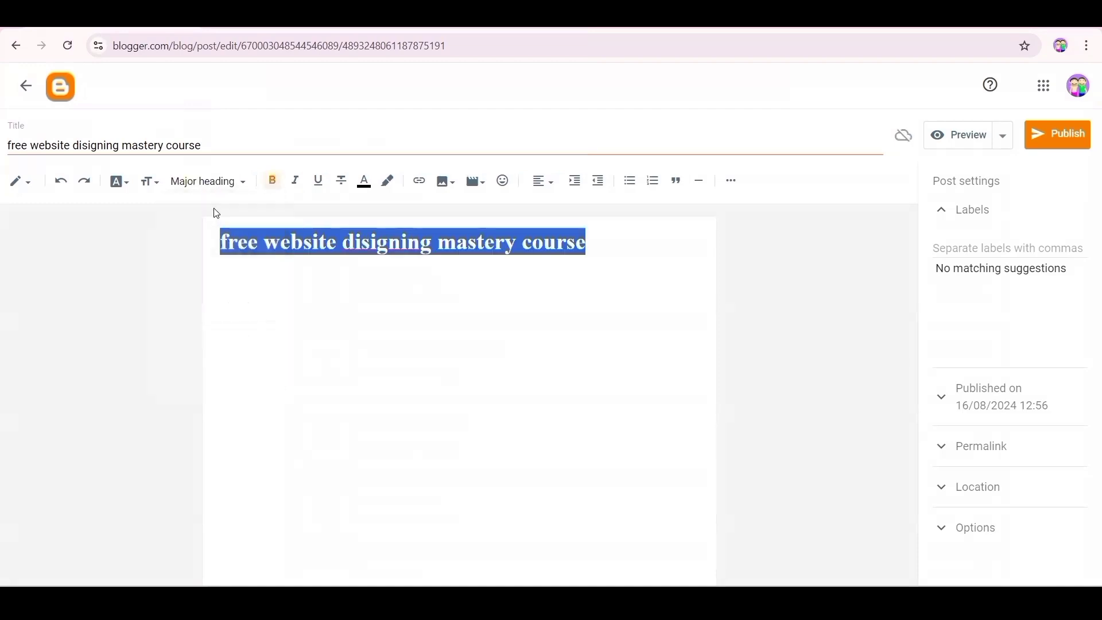
{"action": "left_click", "coordinate": [529, 268]}
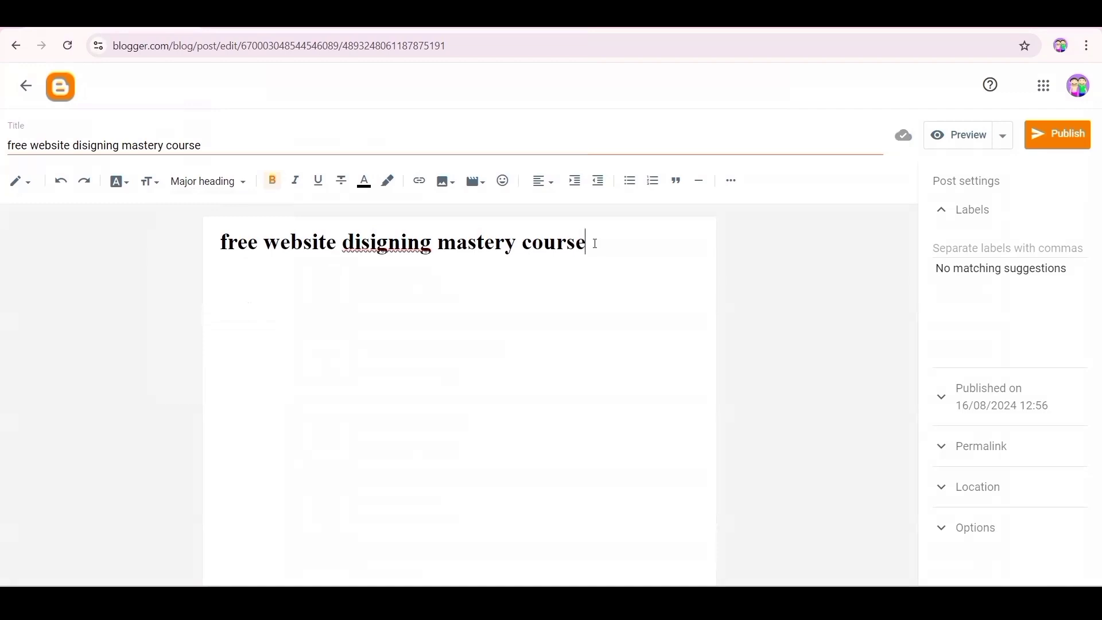
{"action": "key", "text": "Return"}
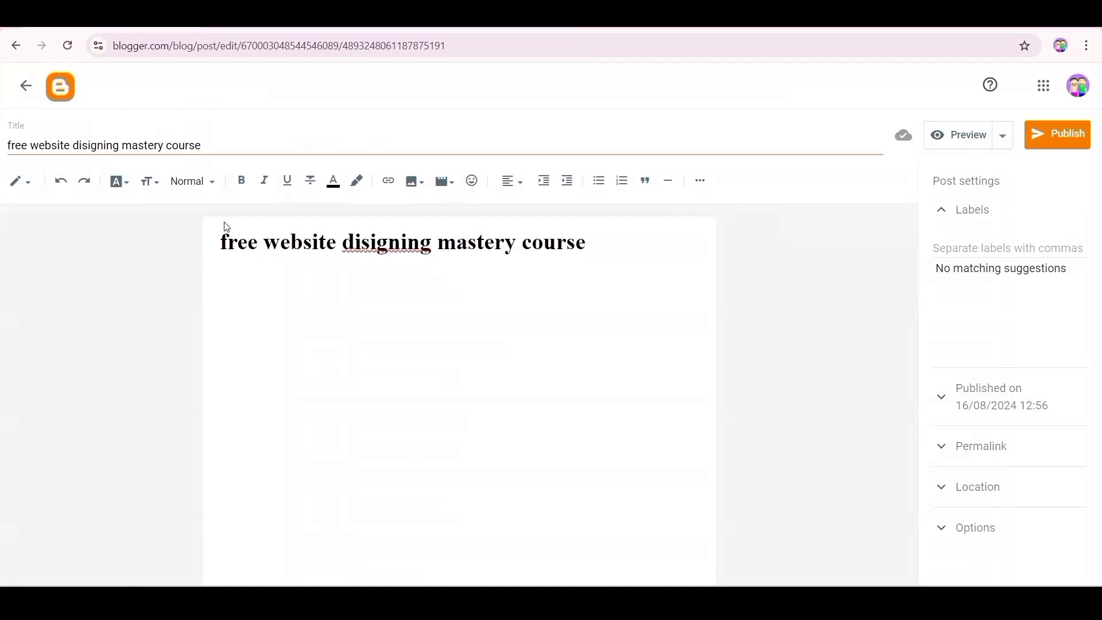
- Insert the image file Post from the computer's Downloads folder below the heading
{"action": "left_click", "coordinate": [414, 184]}
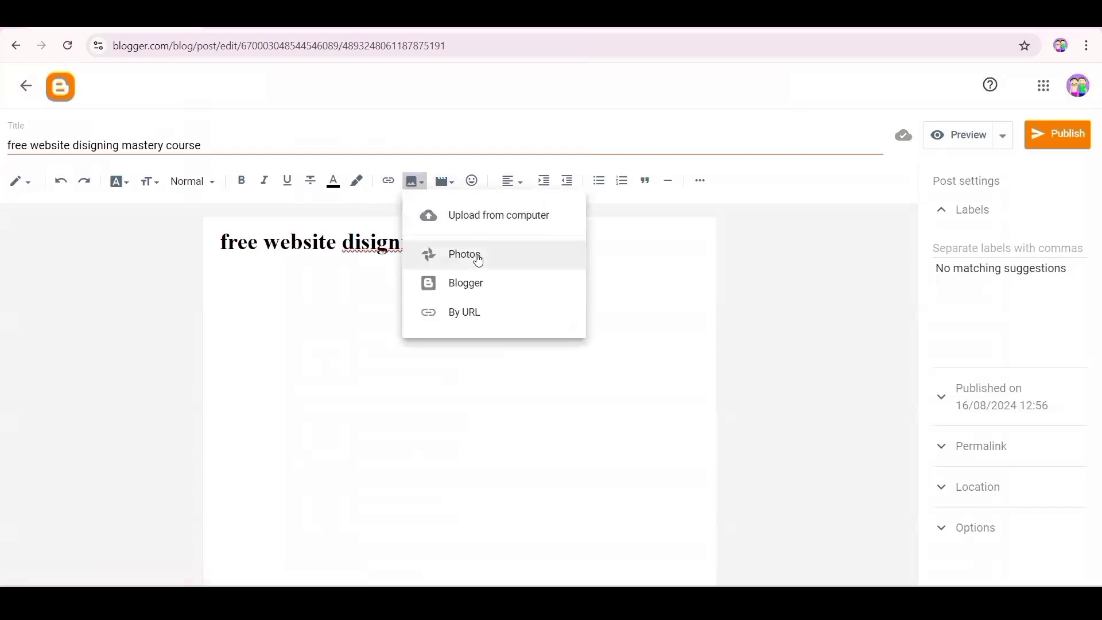
{"action": "left_click", "coordinate": [496, 218]}
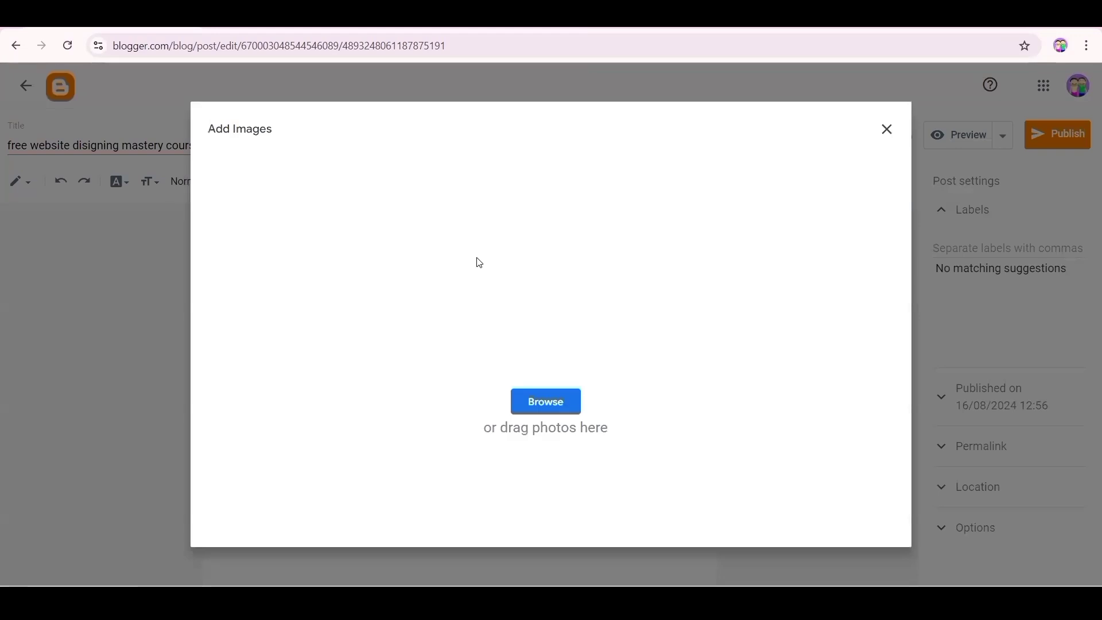
{"action": "left_click", "coordinate": [544, 404]}
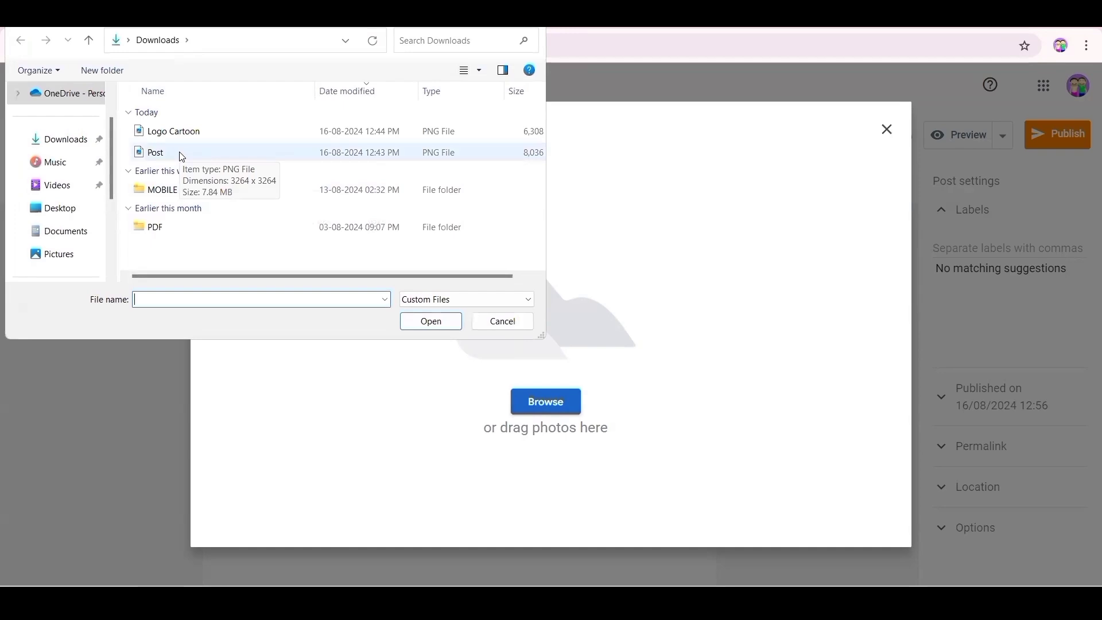
{"action": "left_click", "coordinate": [181, 153]}
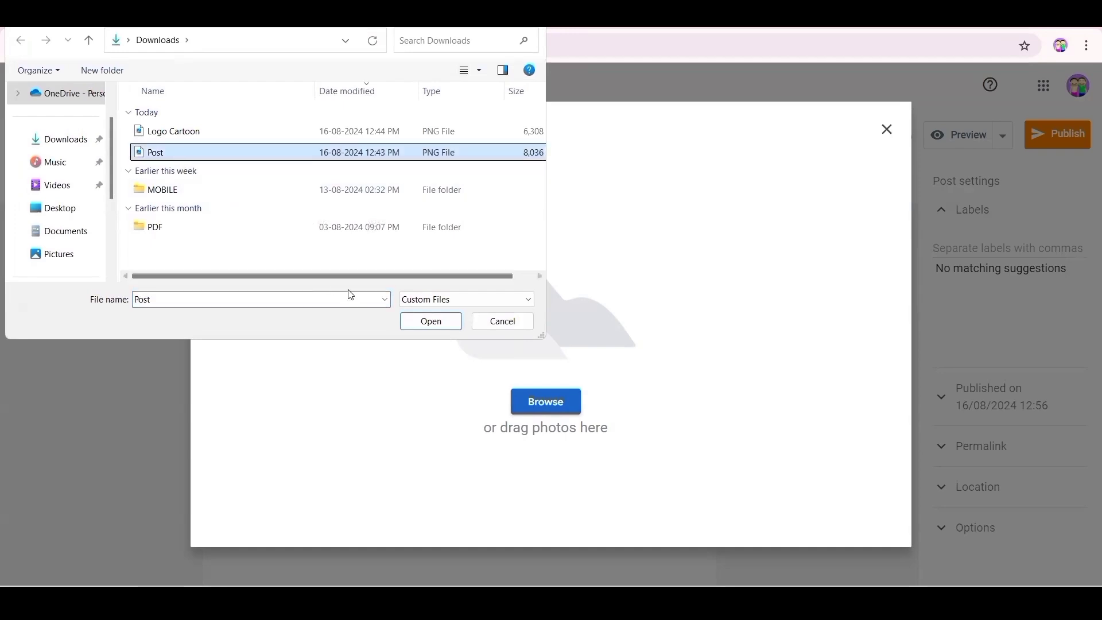
{"action": "left_click", "coordinate": [432, 320]}
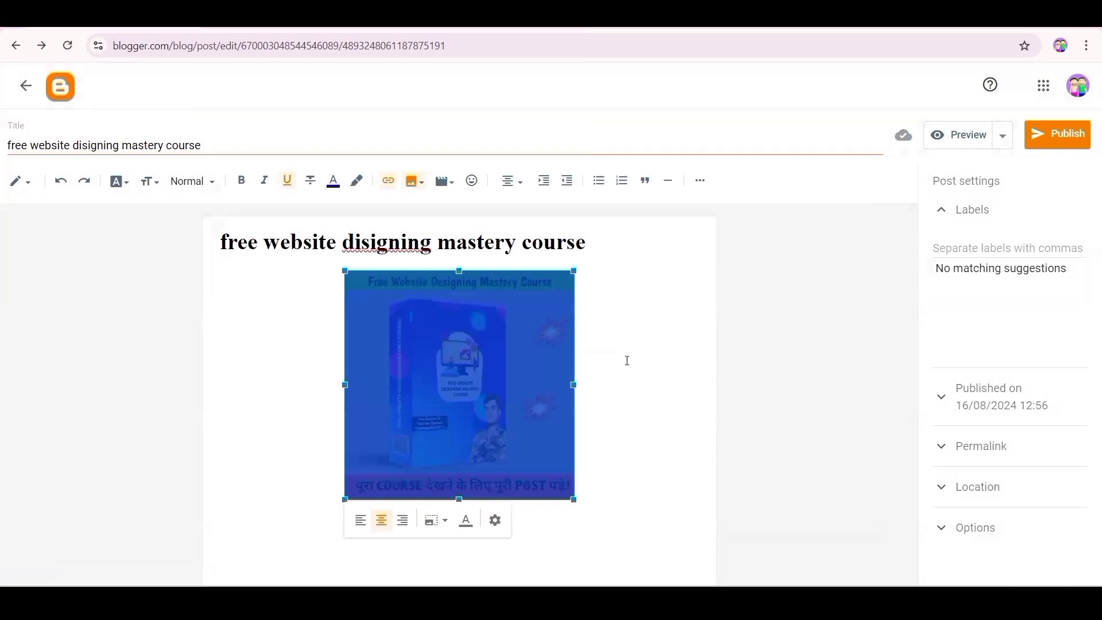
{"action": "left_click", "coordinate": [627, 360]}
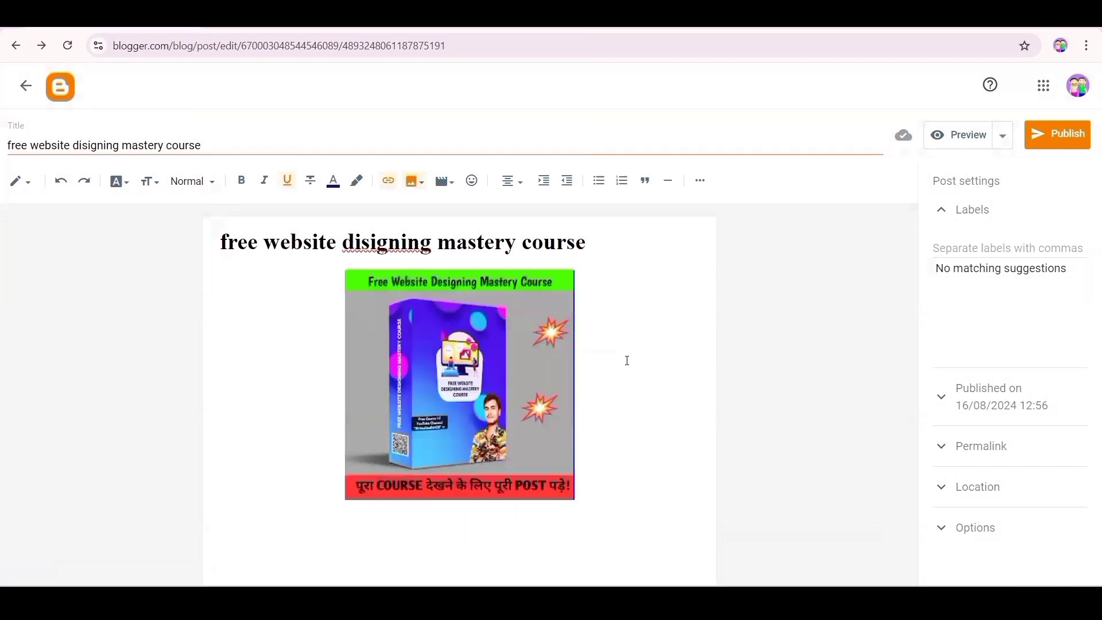
- Set the image's alt text and title text to "free website disigning mastery course" and its size to X-large
{"action": "left_click", "coordinate": [503, 408]}
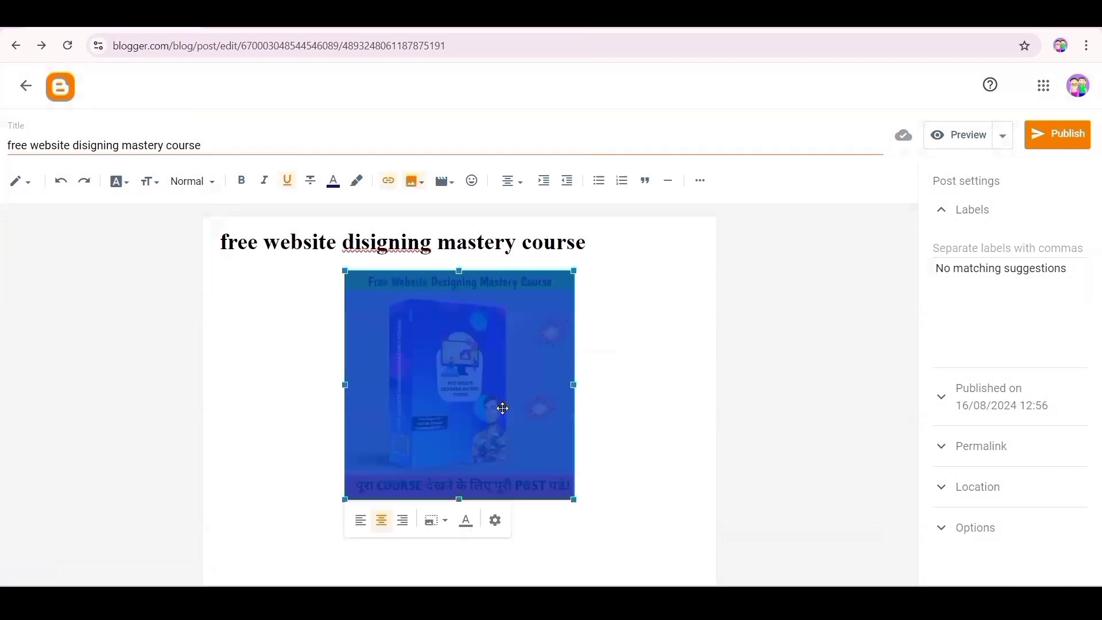
{"action": "left_click", "coordinate": [497, 522]}
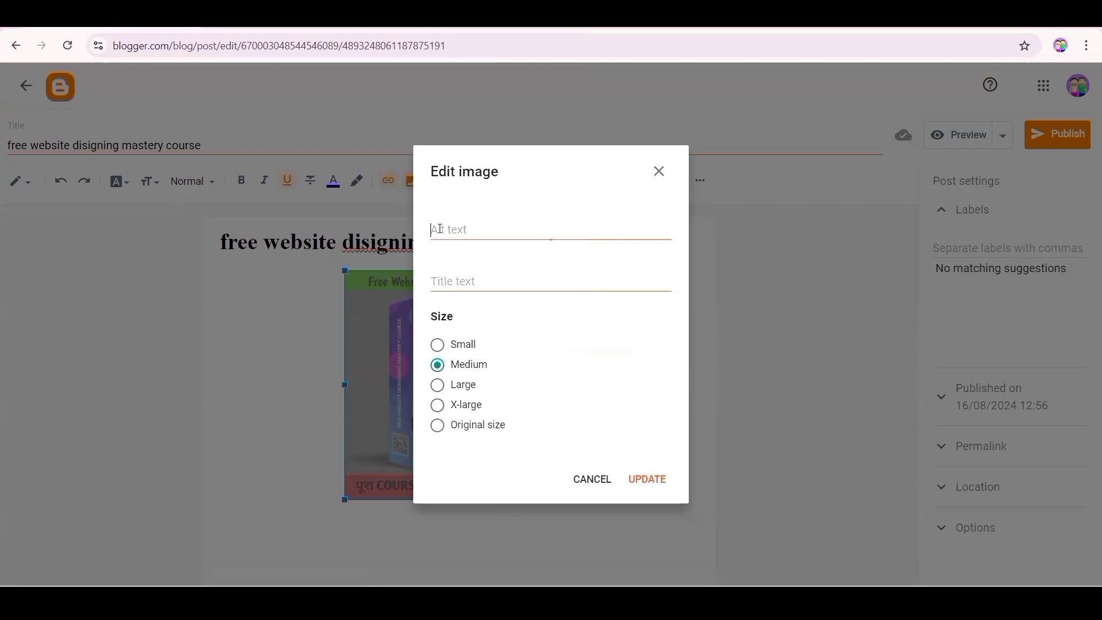
{"action": "left_click", "coordinate": [440, 229]}
{"action": "type", "text": "free website disigning mastery course"}
{"action": "left_click", "coordinate": [445, 281]}
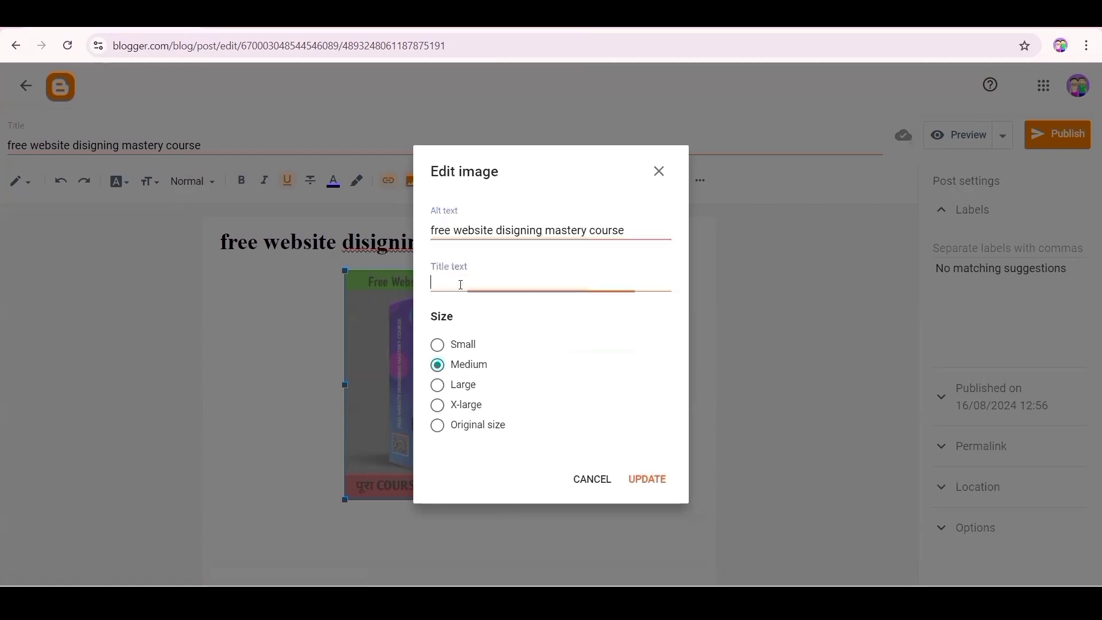
{"action": "type", "text": "free website disigning mastery course"}
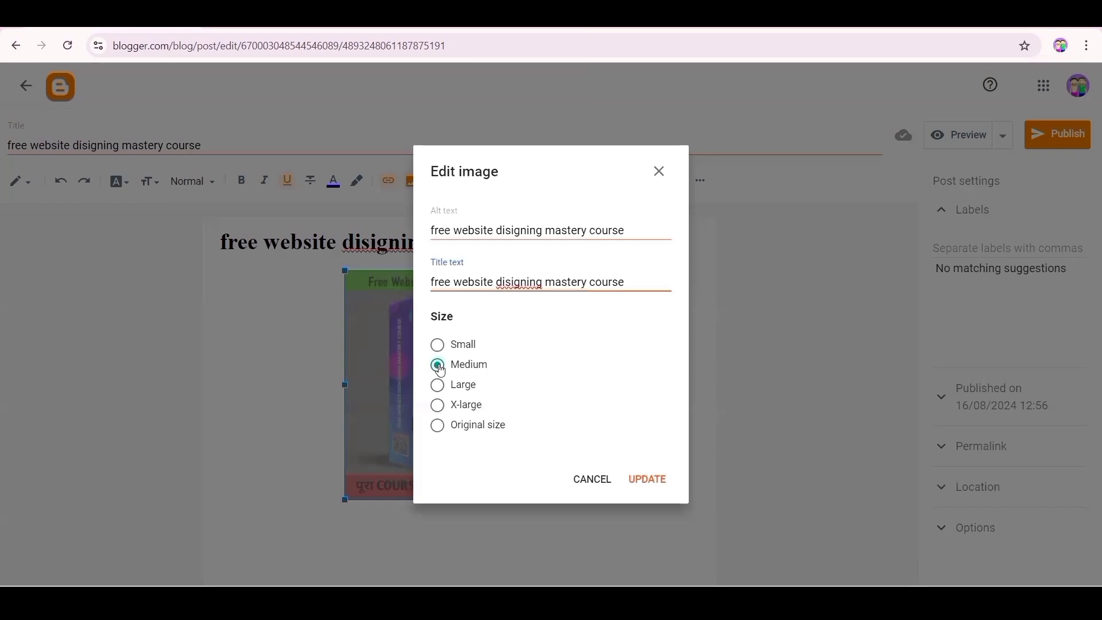
{"action": "left_click", "coordinate": [438, 405]}
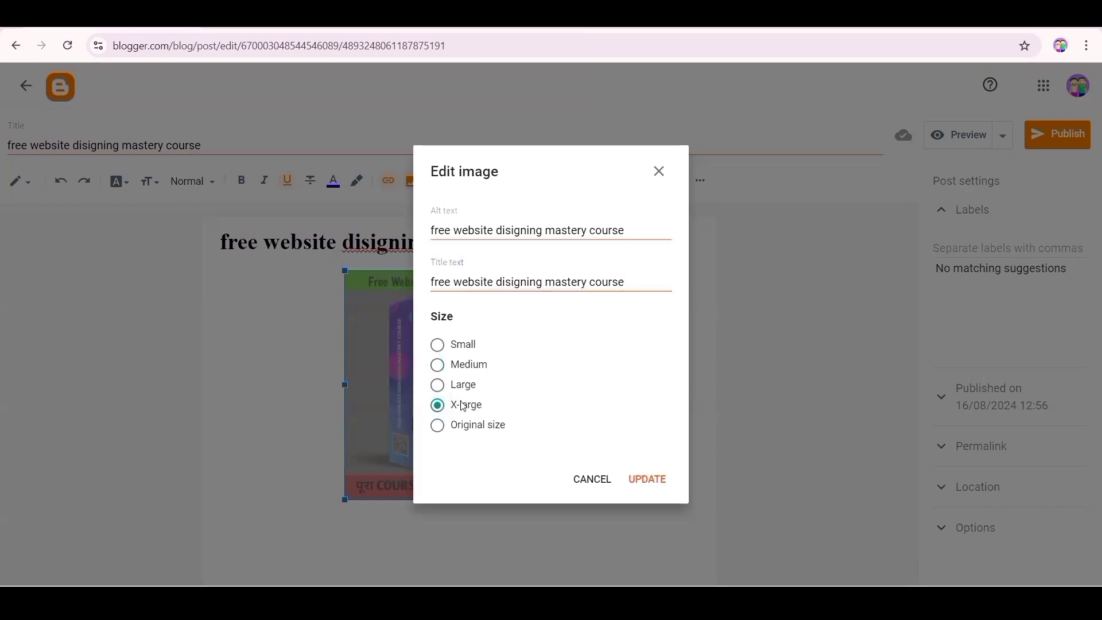
{"action": "left_click", "coordinate": [648, 481]}
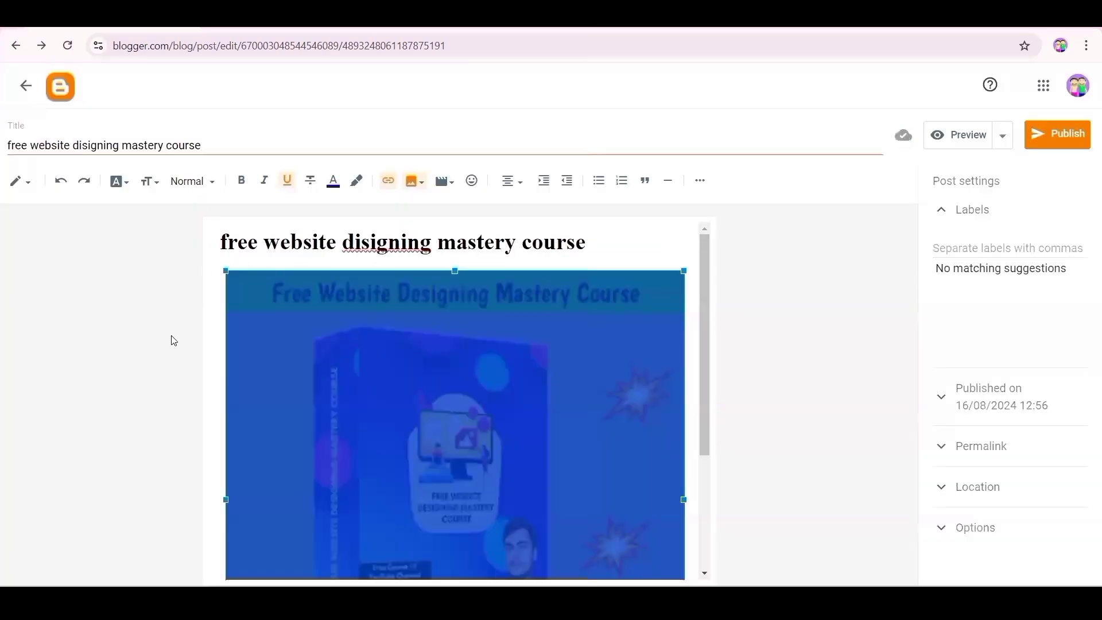
- Add a blank line below the image at the end of the post body
{"action": "scroll", "coordinate": [658, 236], "scroll_direction": "down", "scroll_amount": 3}
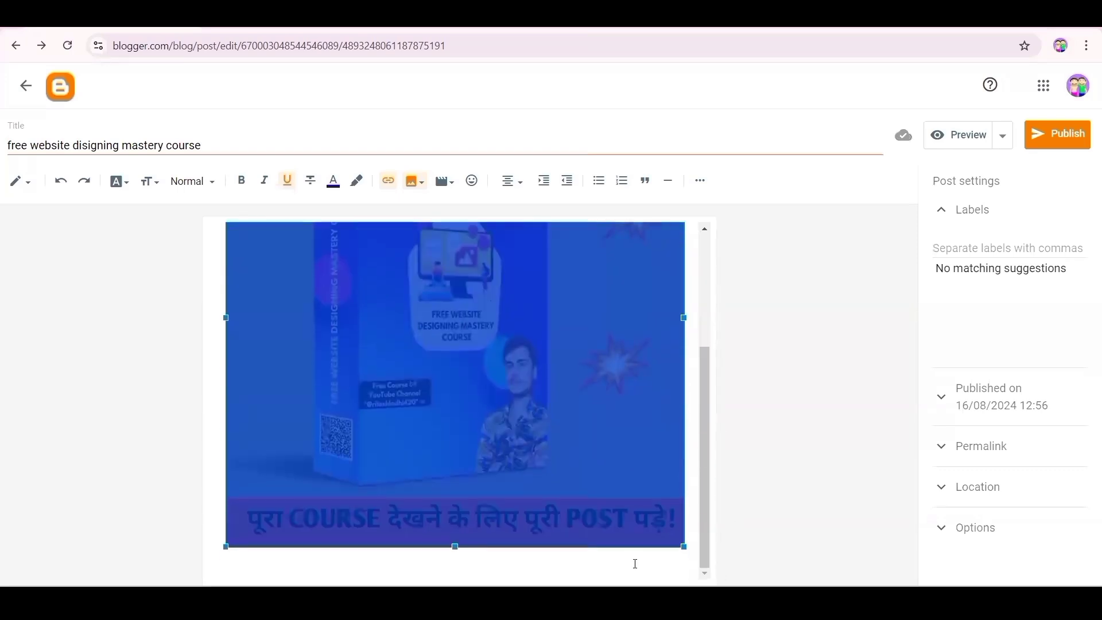
{"action": "left_click", "coordinate": [636, 563]}
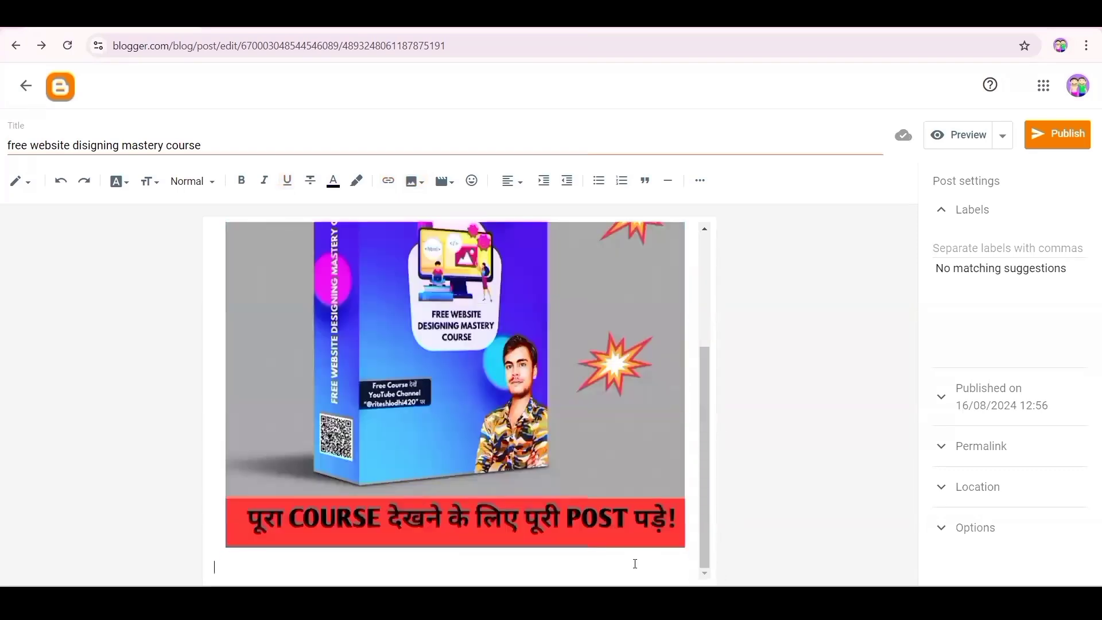
{"action": "key", "text": "Return"}
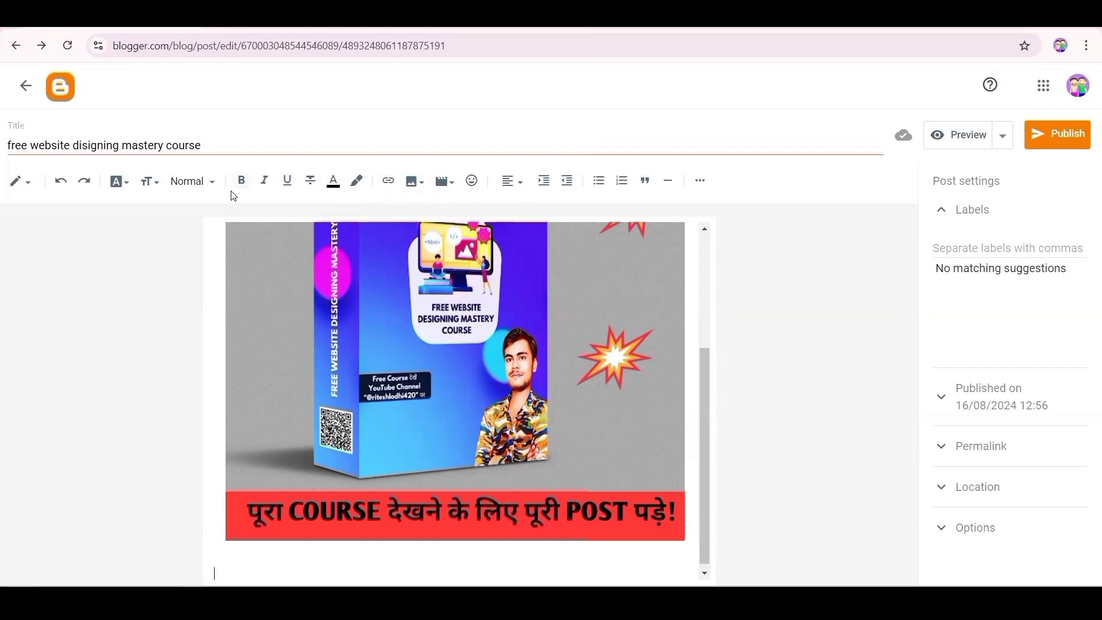
- Look through the editor's view modes, fonts, text sizes and paragraph styles available for the post
{"action": "left_click", "coordinate": [27, 191]}
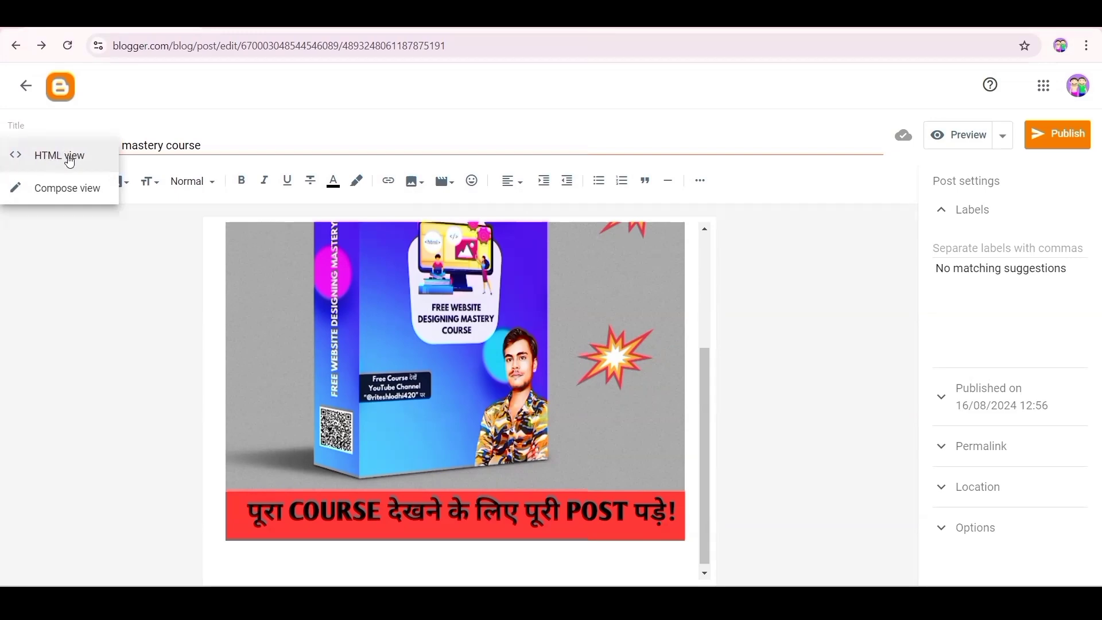
{"action": "left_click", "coordinate": [66, 188]}
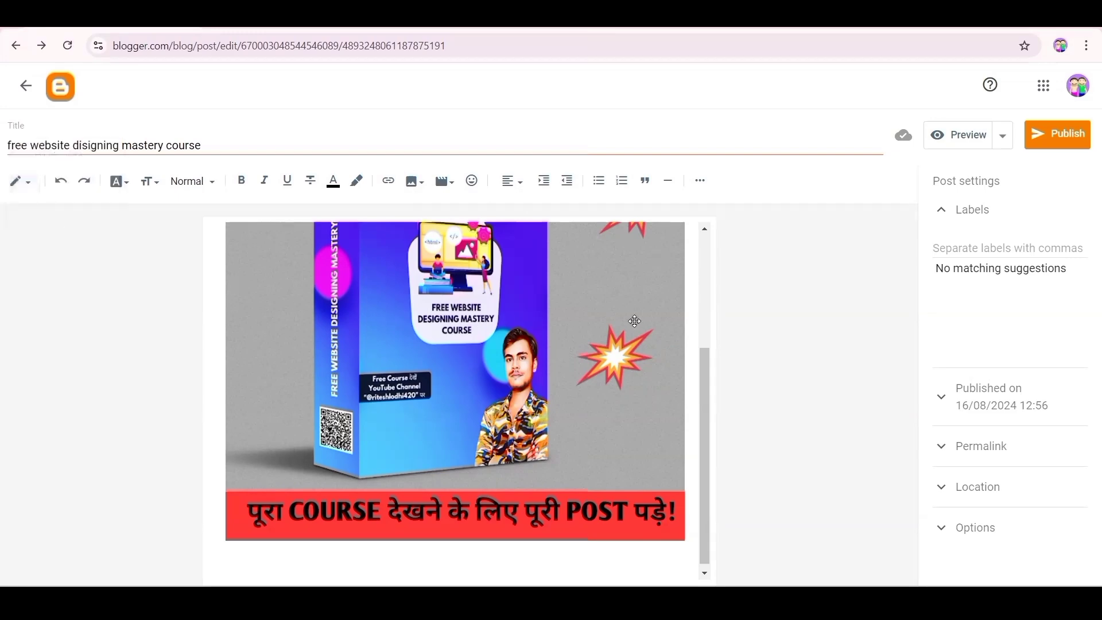
{"action": "scroll", "coordinate": [634, 321], "scroll_direction": "down", "scroll_amount": 5}
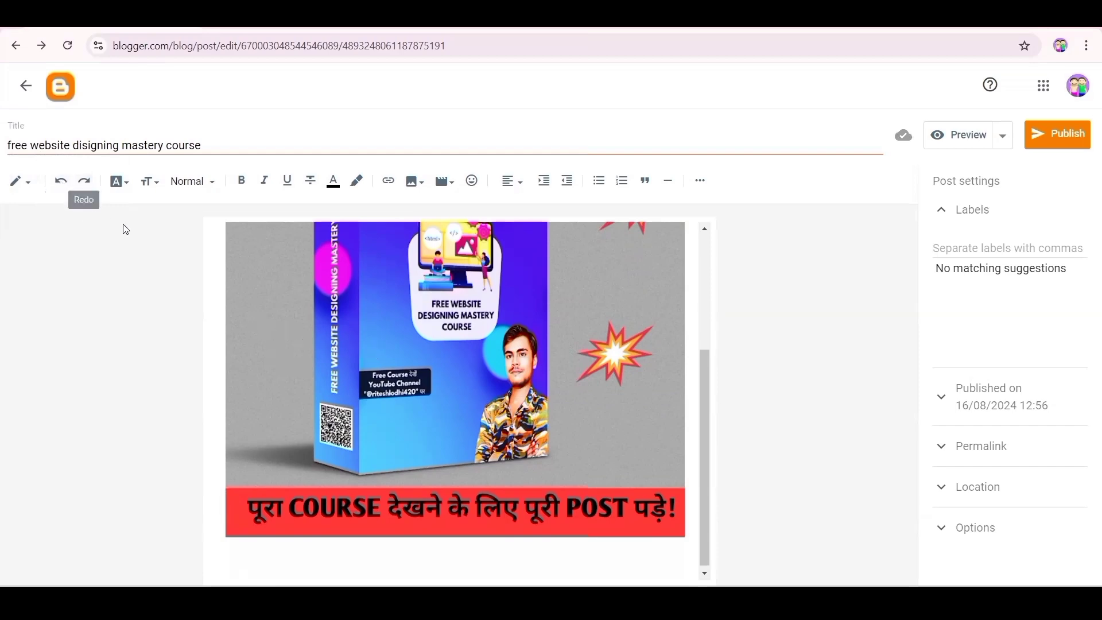
{"action": "left_click", "coordinate": [119, 192]}
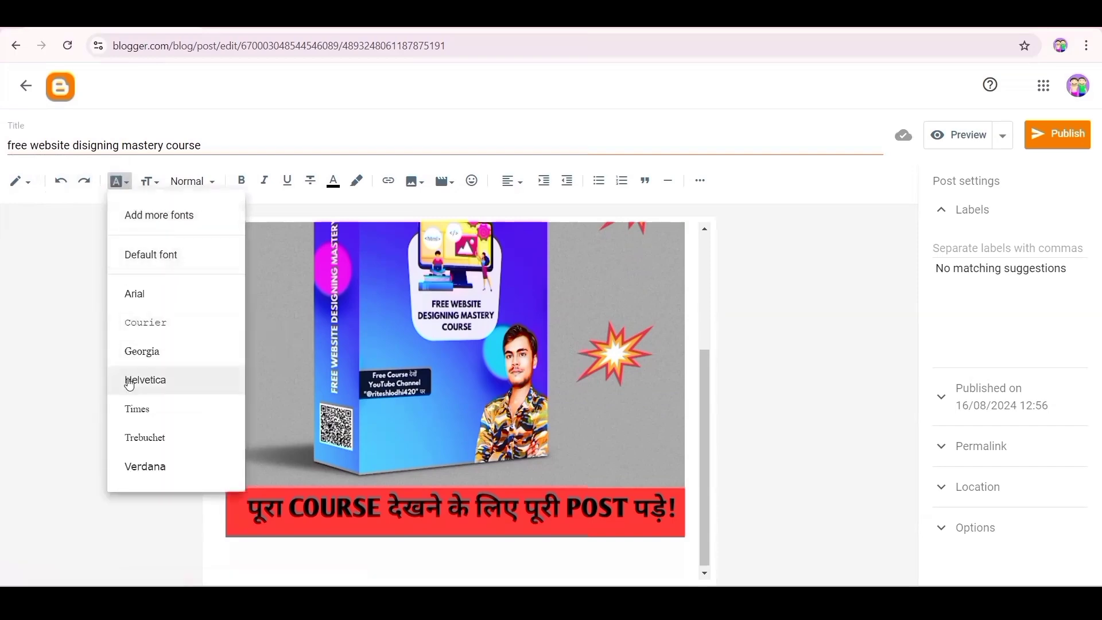
{"action": "left_click", "coordinate": [29, 290]}
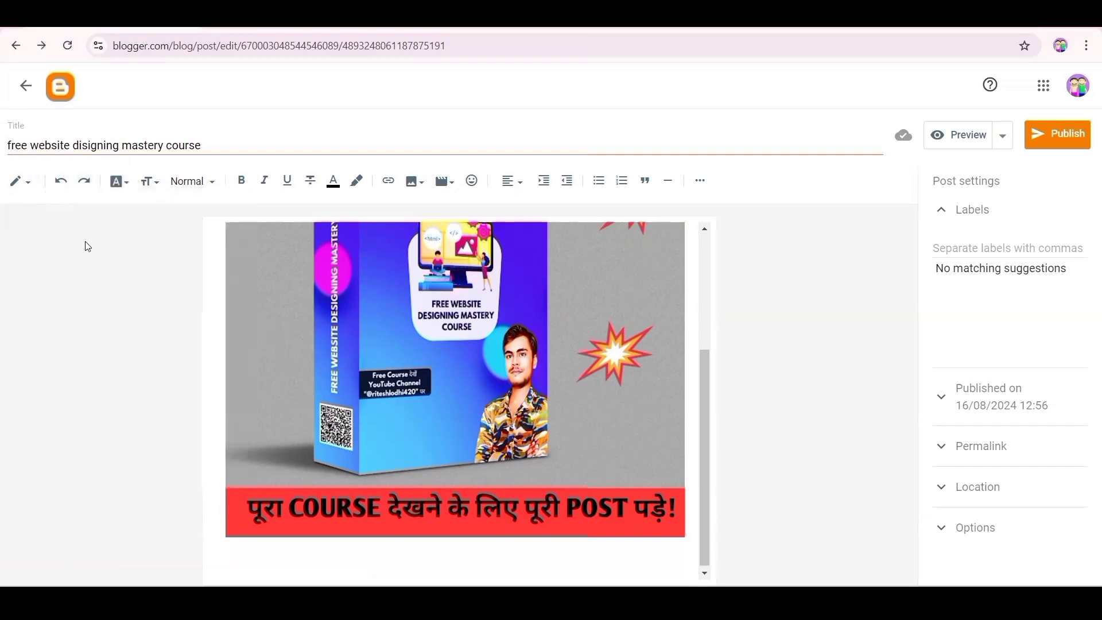
{"action": "left_click", "coordinate": [149, 183]}
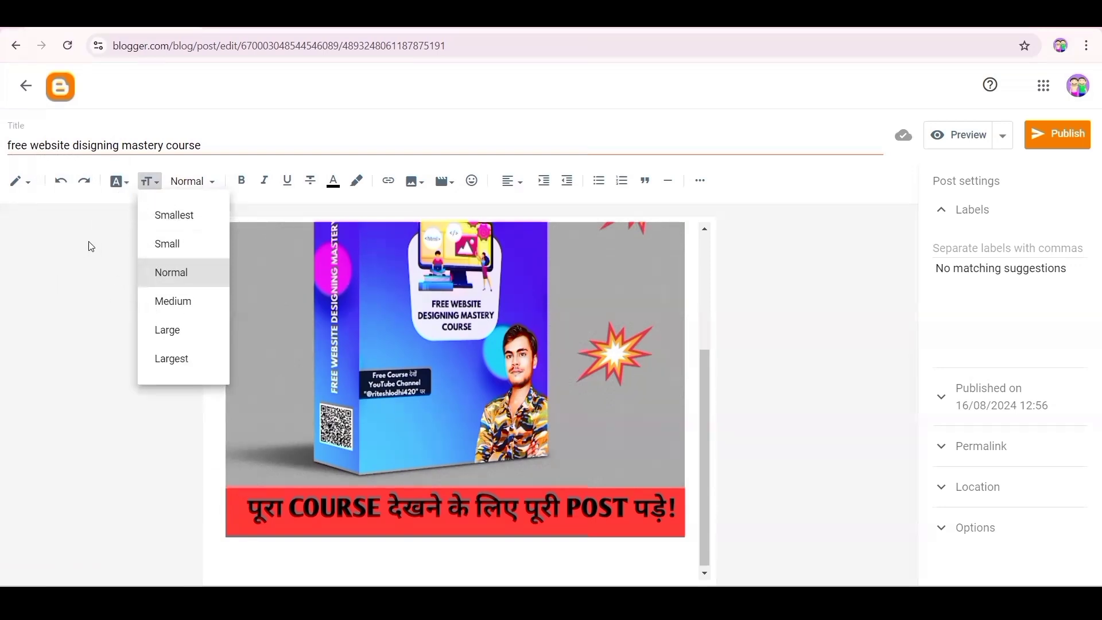
{"action": "left_click", "coordinate": [96, 269]}
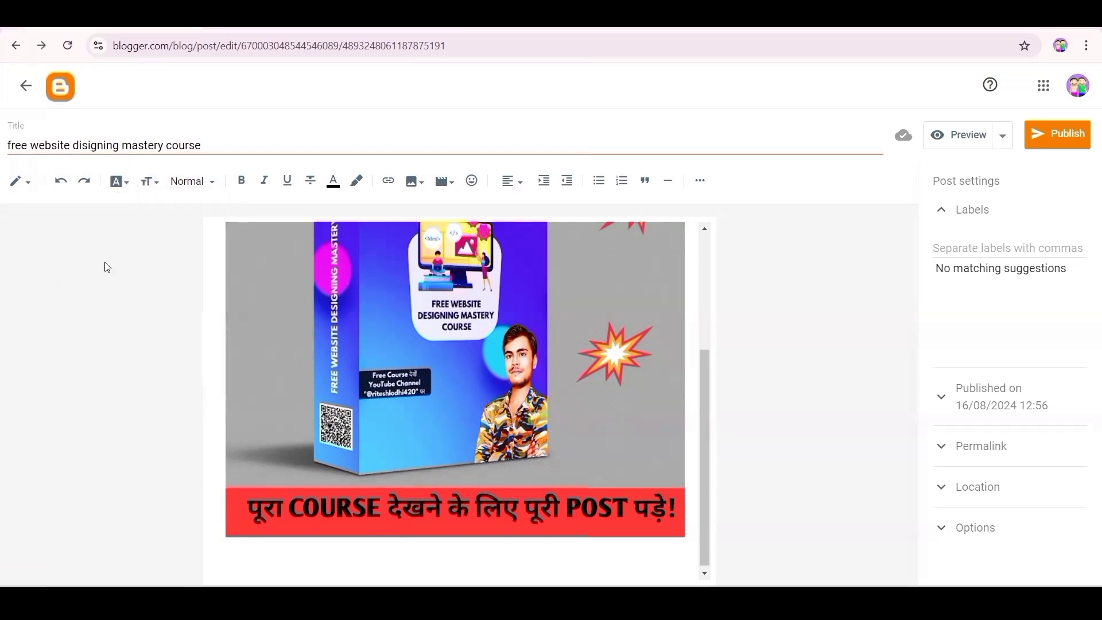
{"action": "left_click", "coordinate": [205, 192]}
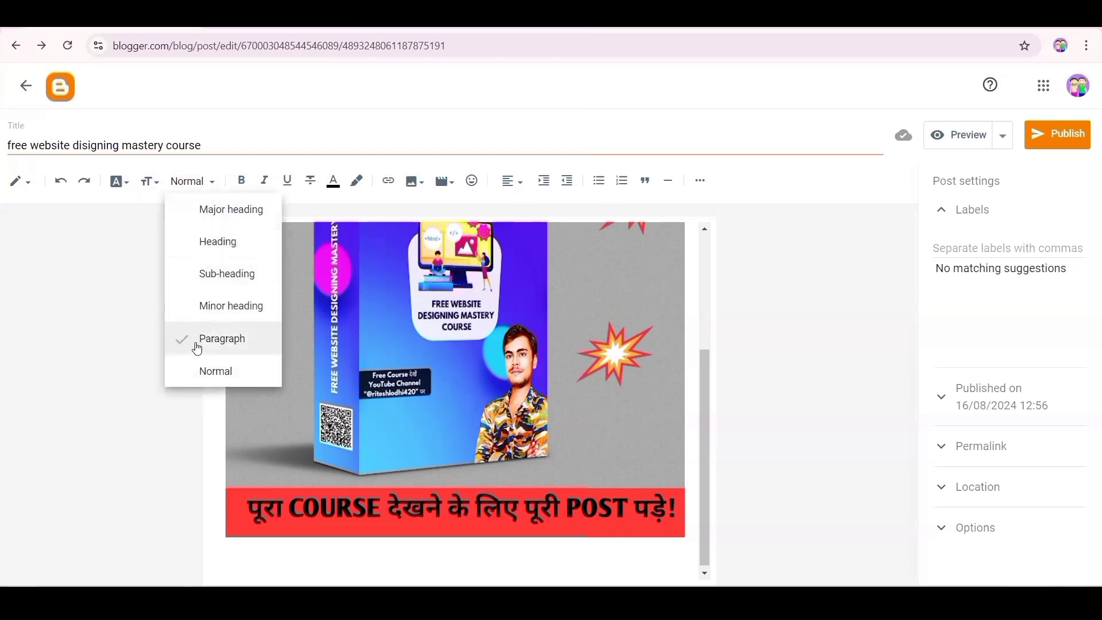
{"action": "left_click", "coordinate": [91, 276]}
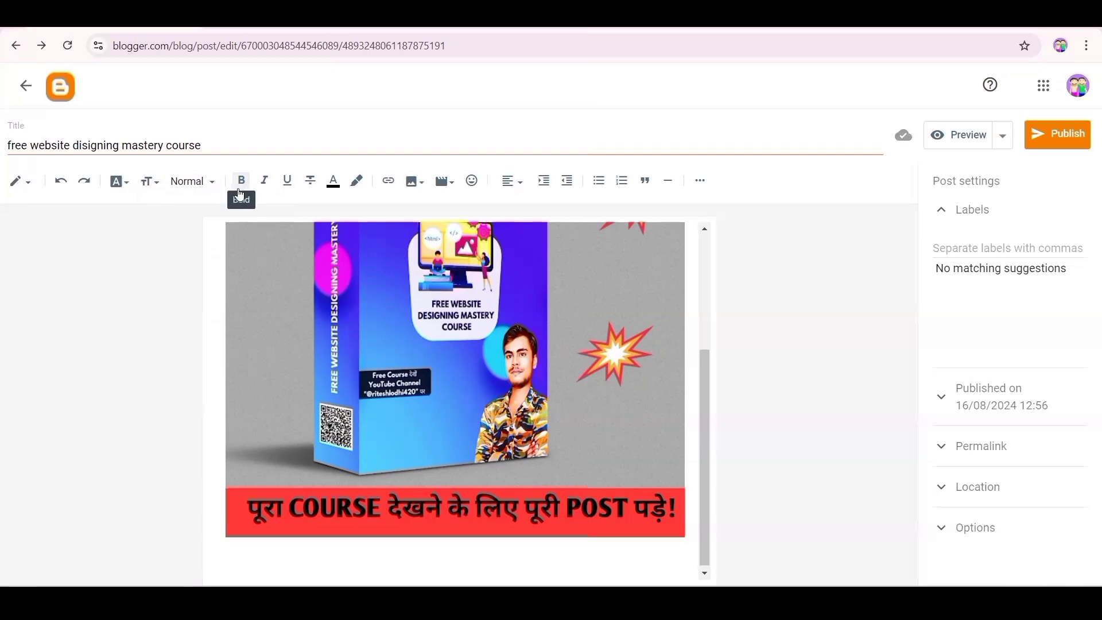
- Select the heading in the post body and try it without bold and with italics, restoring its formatting each time
{"action": "scroll", "coordinate": [313, 237], "scroll_direction": "up", "scroll_amount": 3}
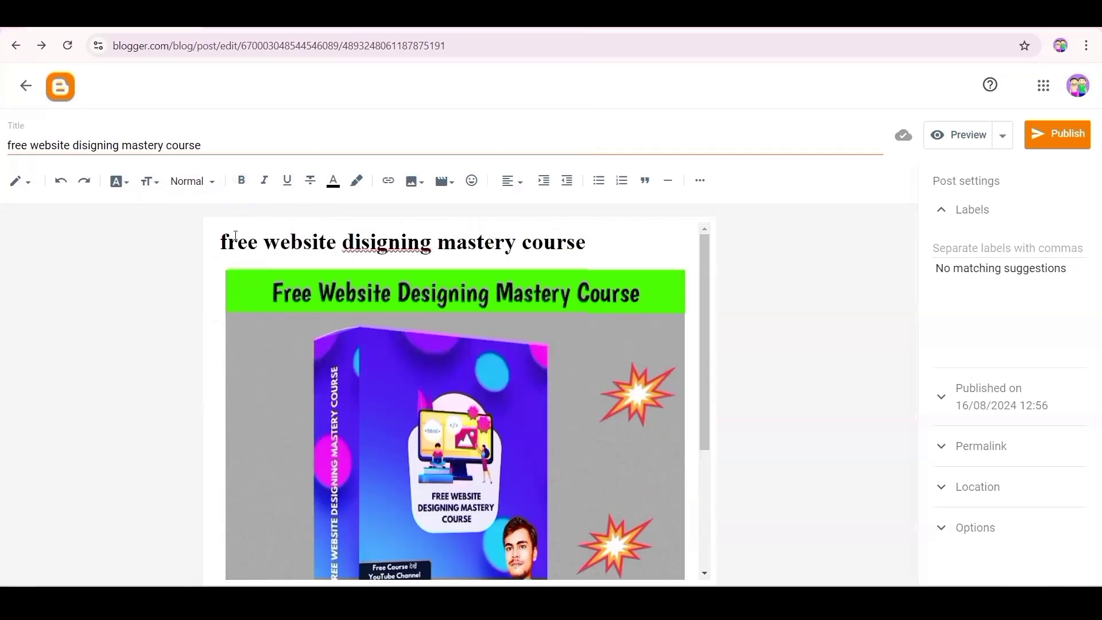
{"action": "left_click_drag", "start_coordinate": [224, 240], "coordinate": [652, 246]}
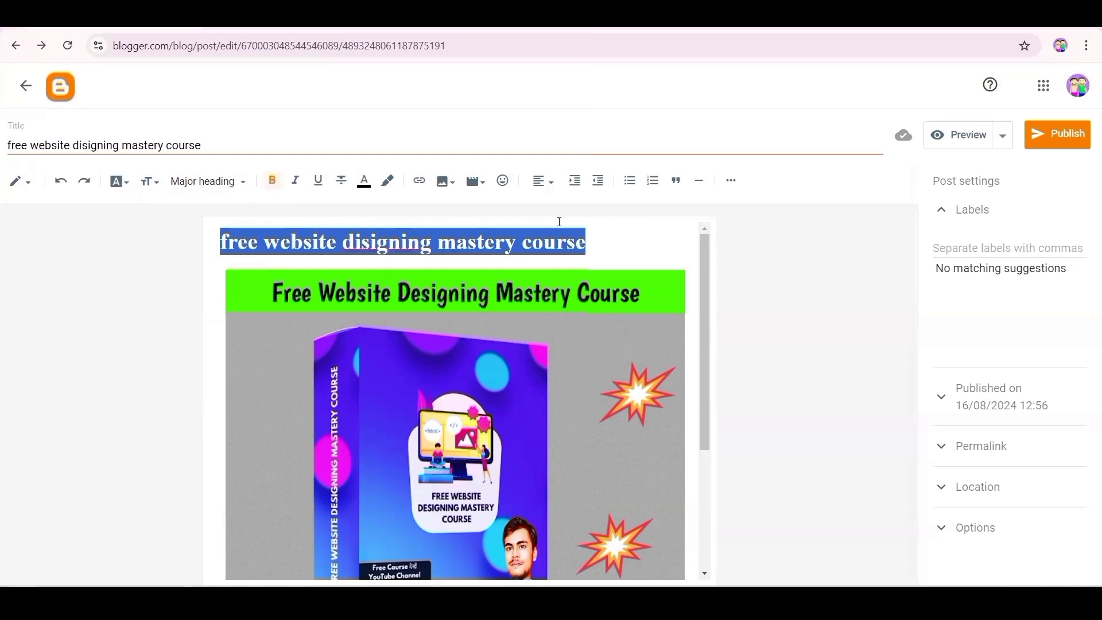
{"action": "left_click", "coordinate": [275, 187]}
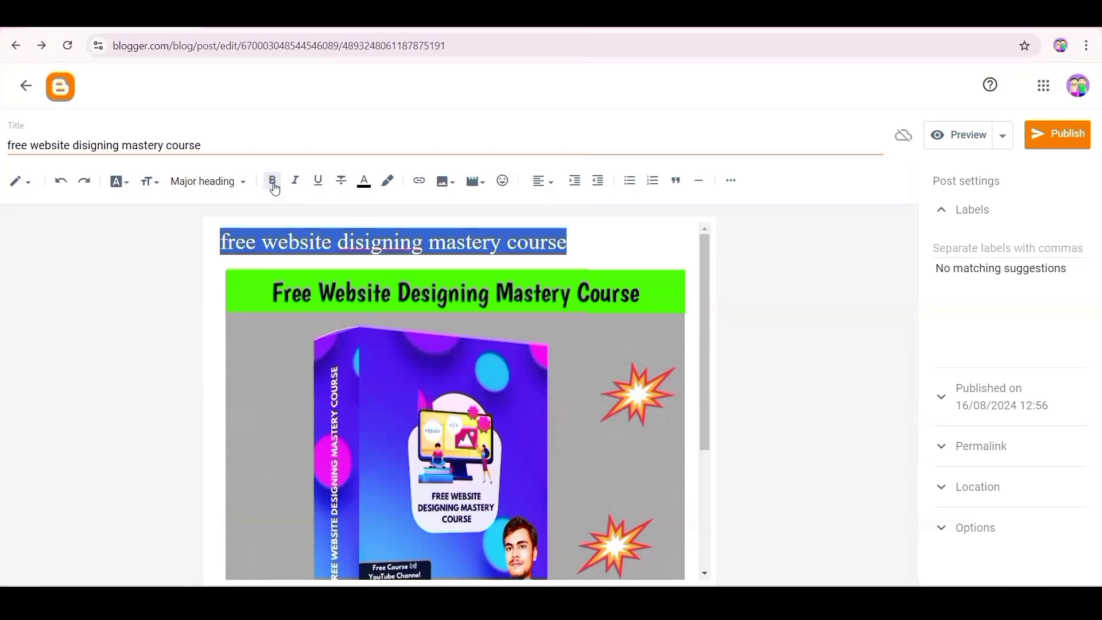
{"action": "left_click", "coordinate": [274, 187]}
{"action": "left_click", "coordinate": [198, 240]}
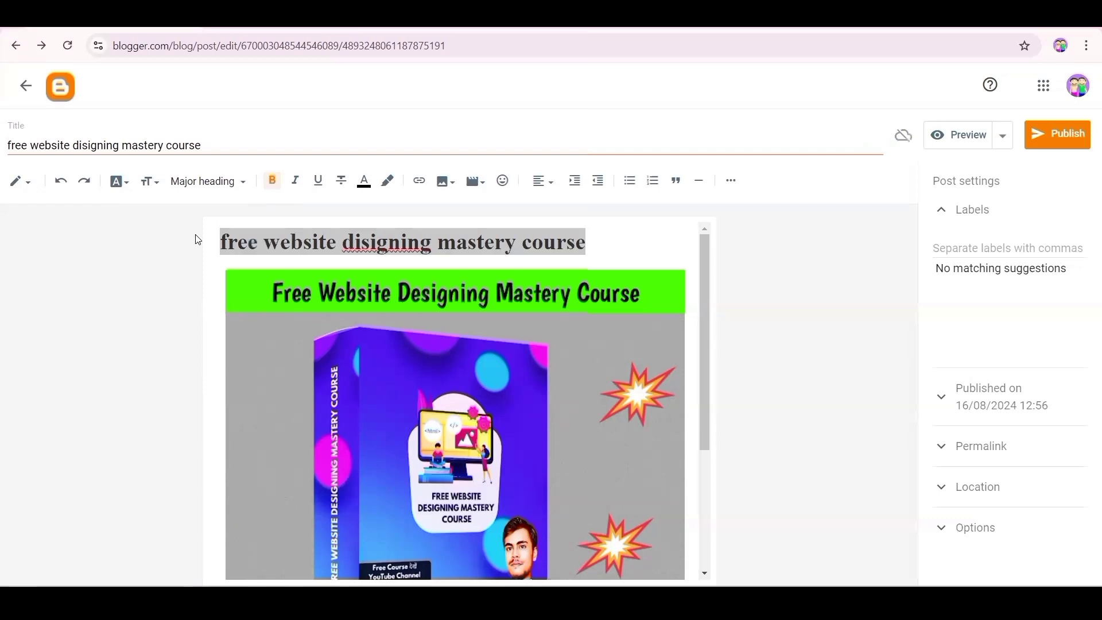
{"action": "left_click", "coordinate": [295, 188]}
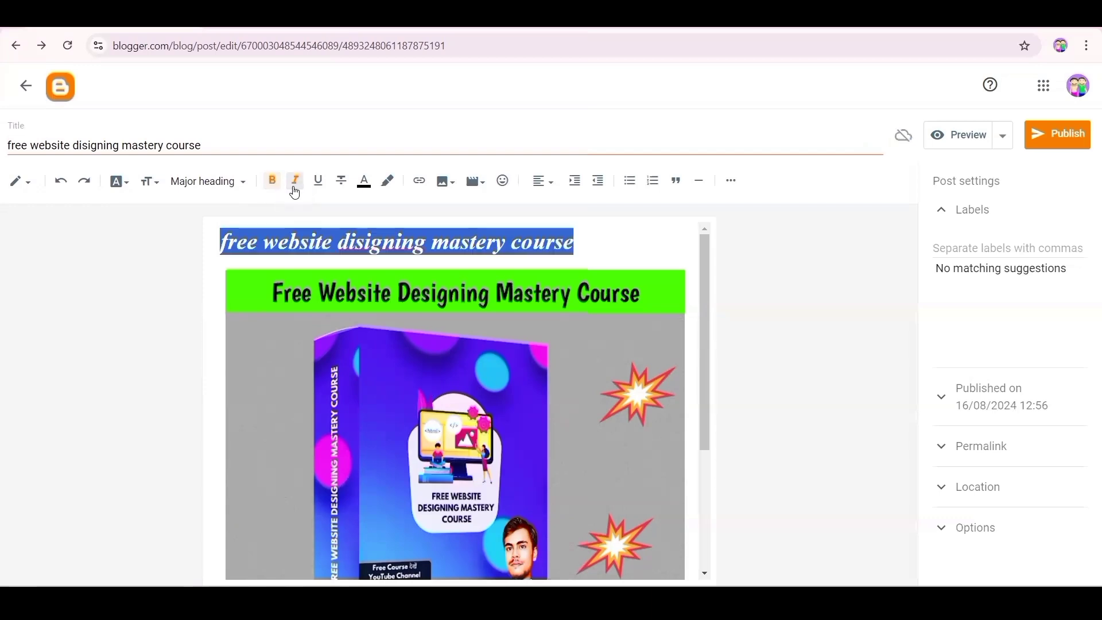
{"action": "left_click", "coordinate": [295, 188]}
{"action": "left_click", "coordinate": [295, 188]}
{"action": "left_click", "coordinate": [295, 188]}
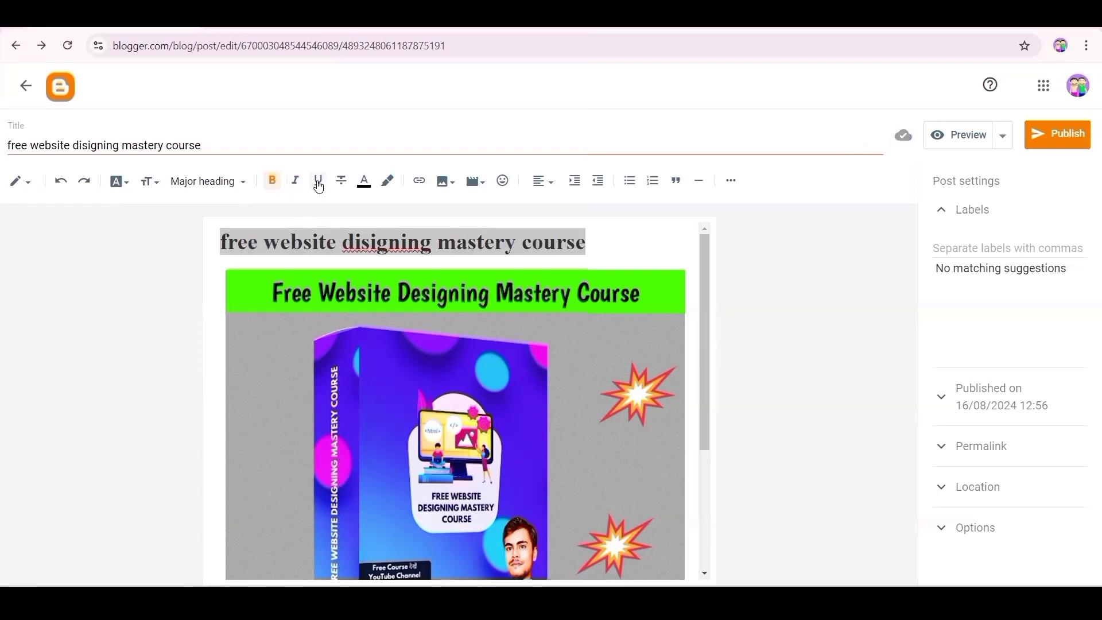
- Try underline and strikethrough on the selected heading, removing each effect again
{"action": "left_click", "coordinate": [319, 184]}
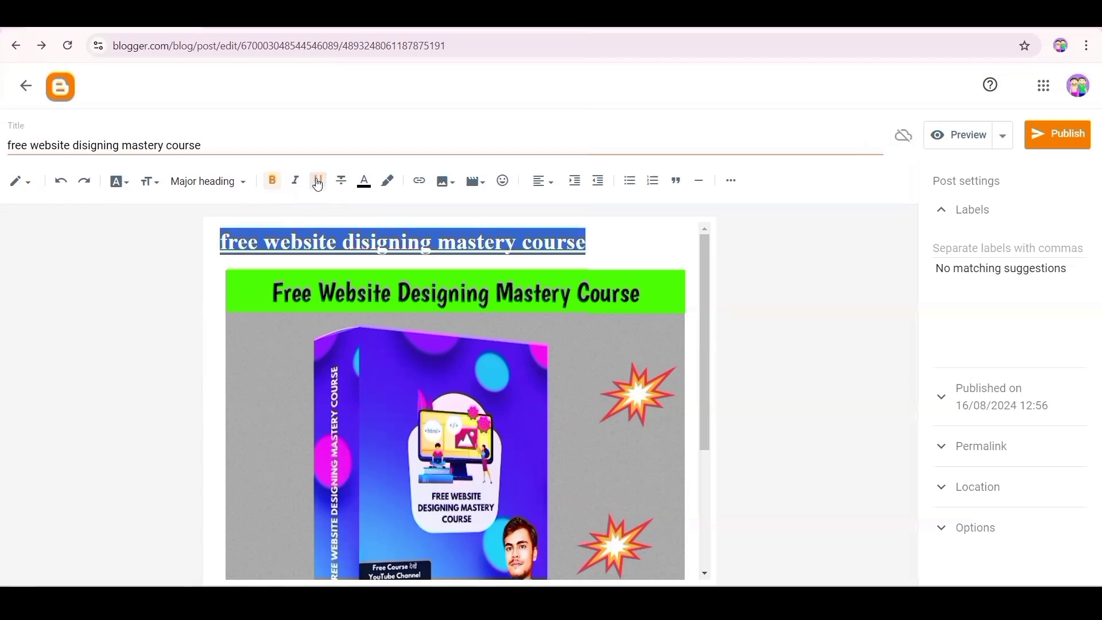
{"action": "left_click", "coordinate": [317, 186]}
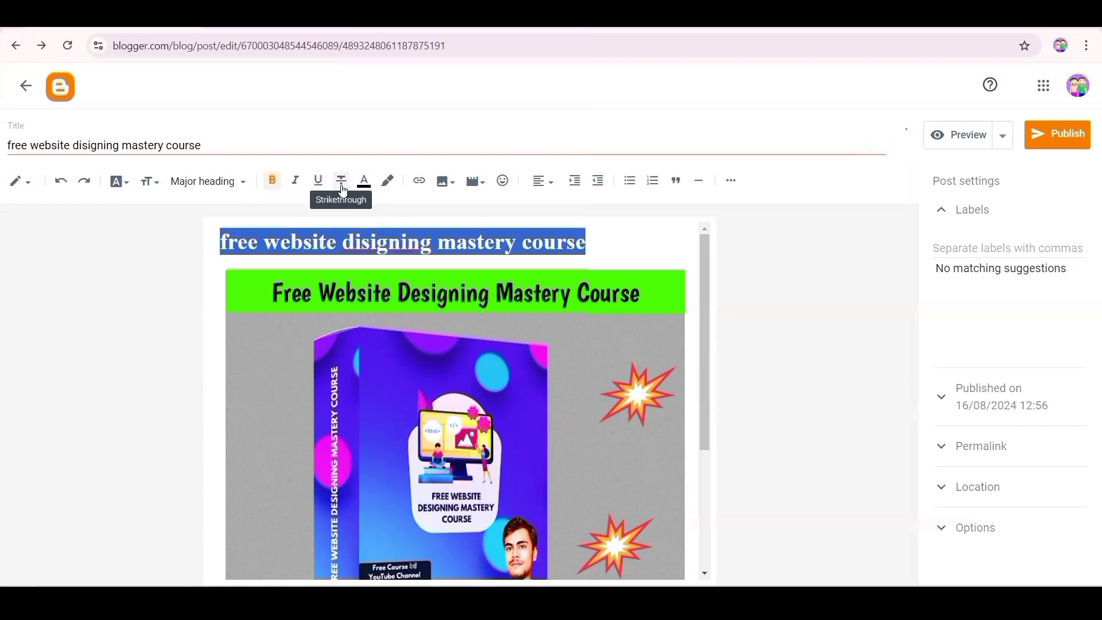
{"action": "left_click", "coordinate": [343, 187]}
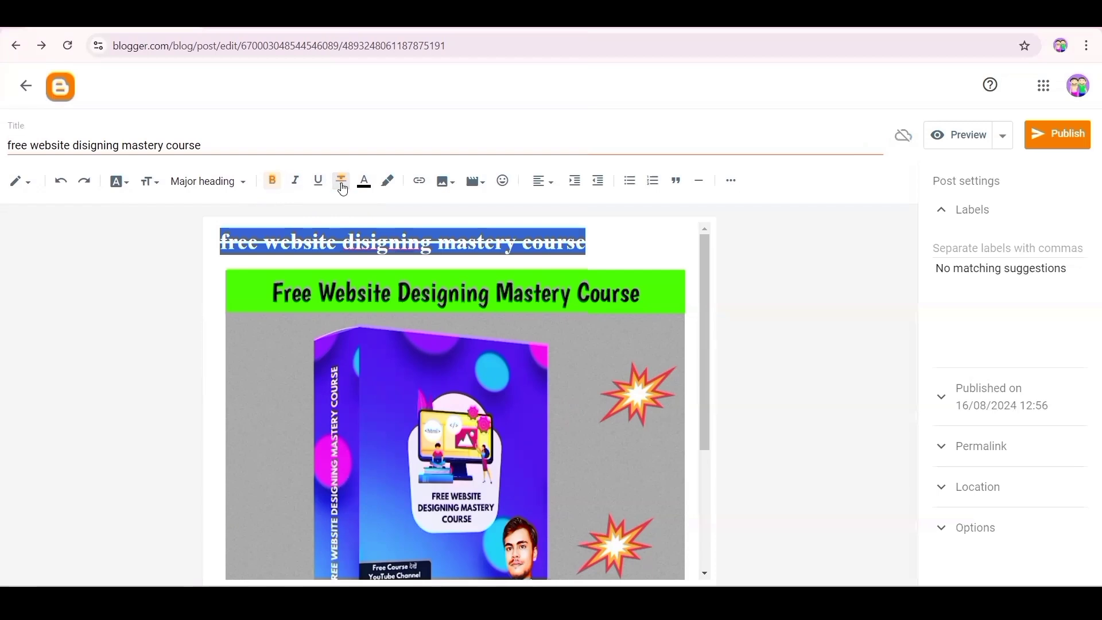
{"action": "left_click", "coordinate": [342, 187]}
{"action": "left_click", "coordinate": [344, 188]}
{"action": "left_click", "coordinate": [344, 188]}
- Set the text colour of the heading in the post body to red
{"action": "left_click", "coordinate": [366, 187]}
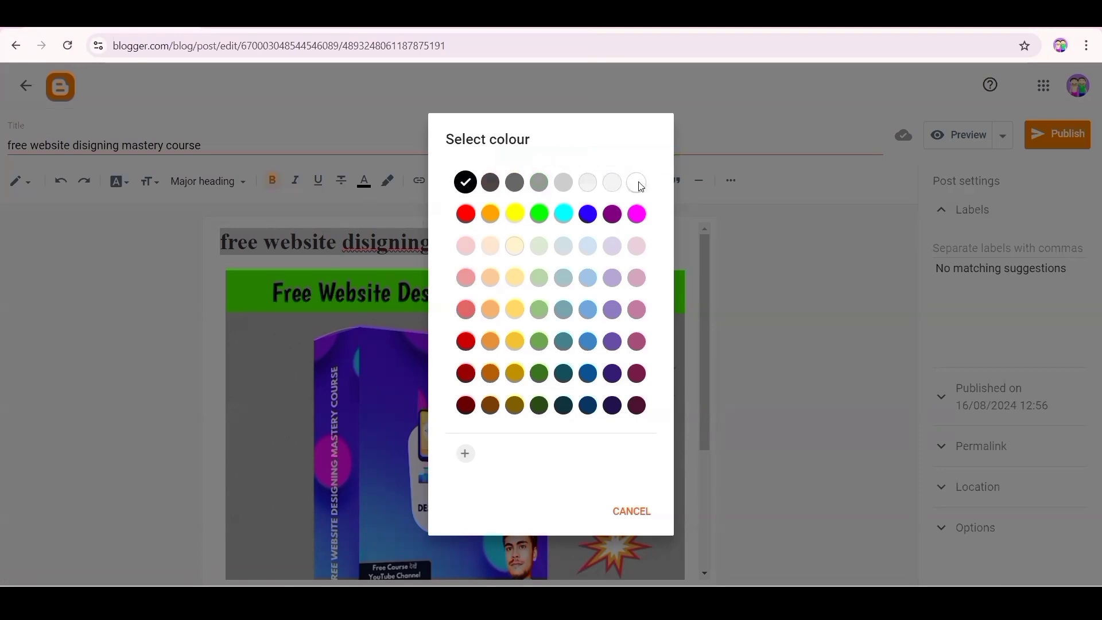
{"action": "left_click", "coordinate": [467, 226]}
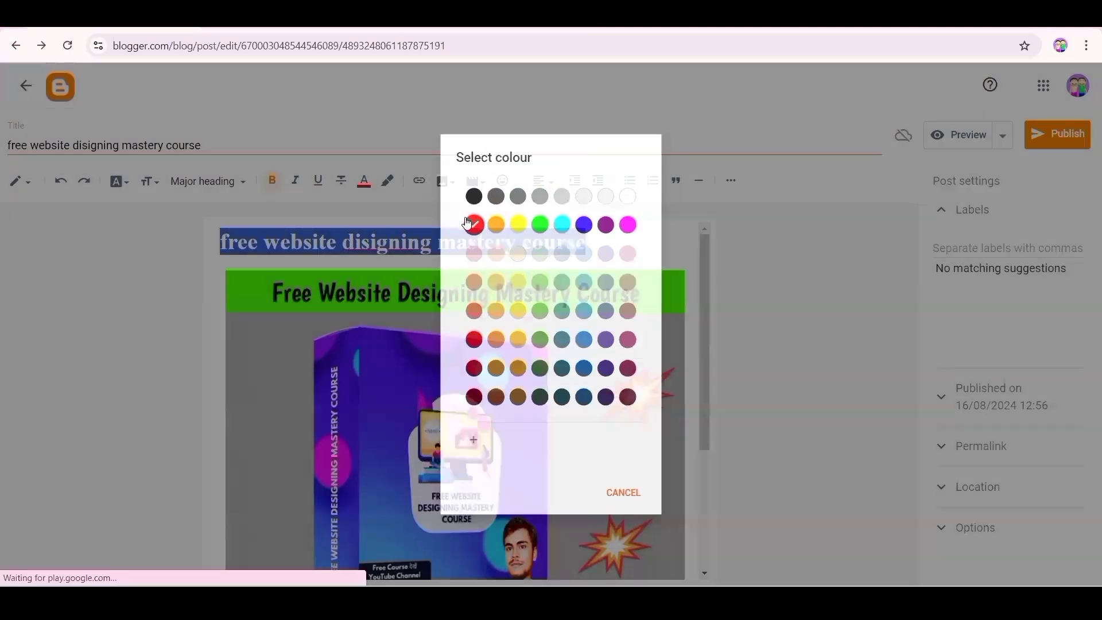
{"action": "left_click", "coordinate": [322, 257]}
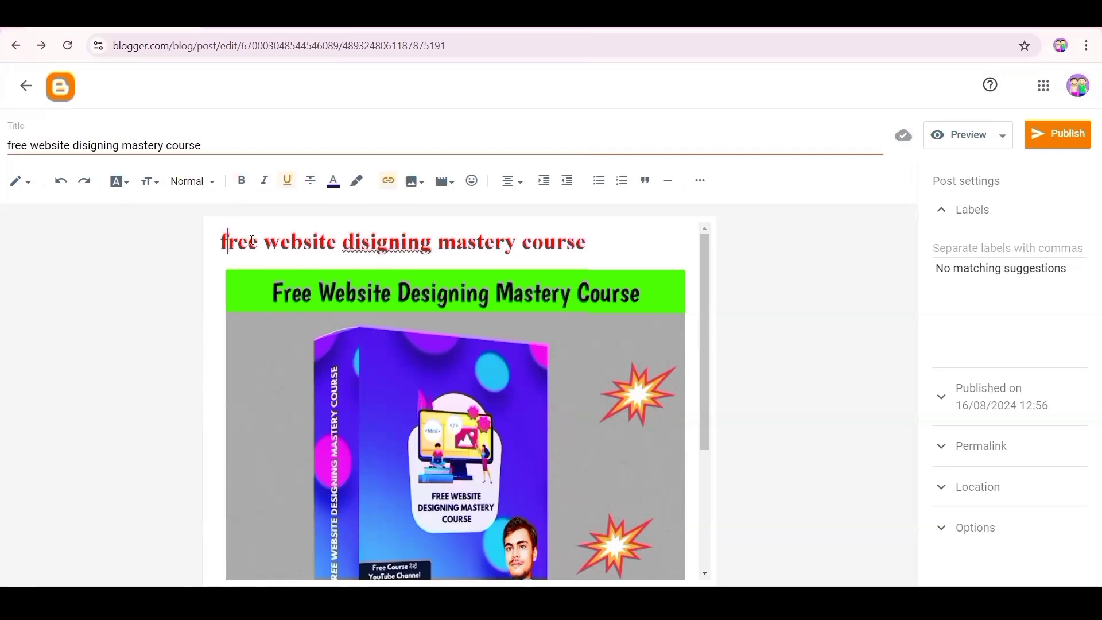
- Select the entire heading in the post body and give it a black highlight colour
{"action": "left_click_drag", "start_coordinate": [228, 242], "coordinate": [602, 229]}
{"action": "left_click", "coordinate": [202, 251]}
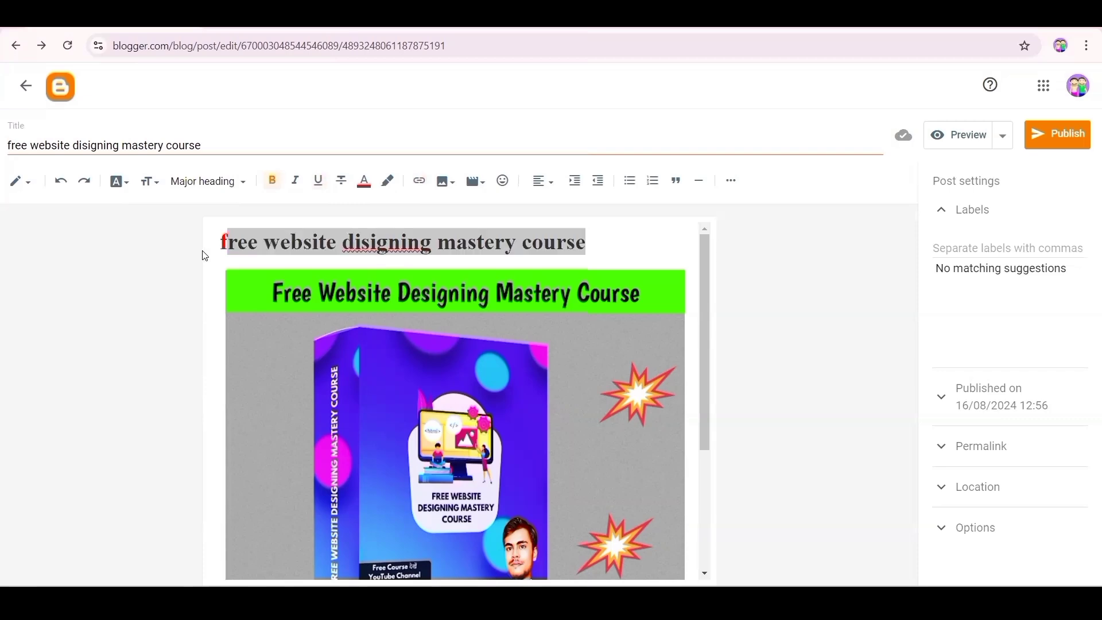
{"action": "left_click", "coordinate": [225, 242]}
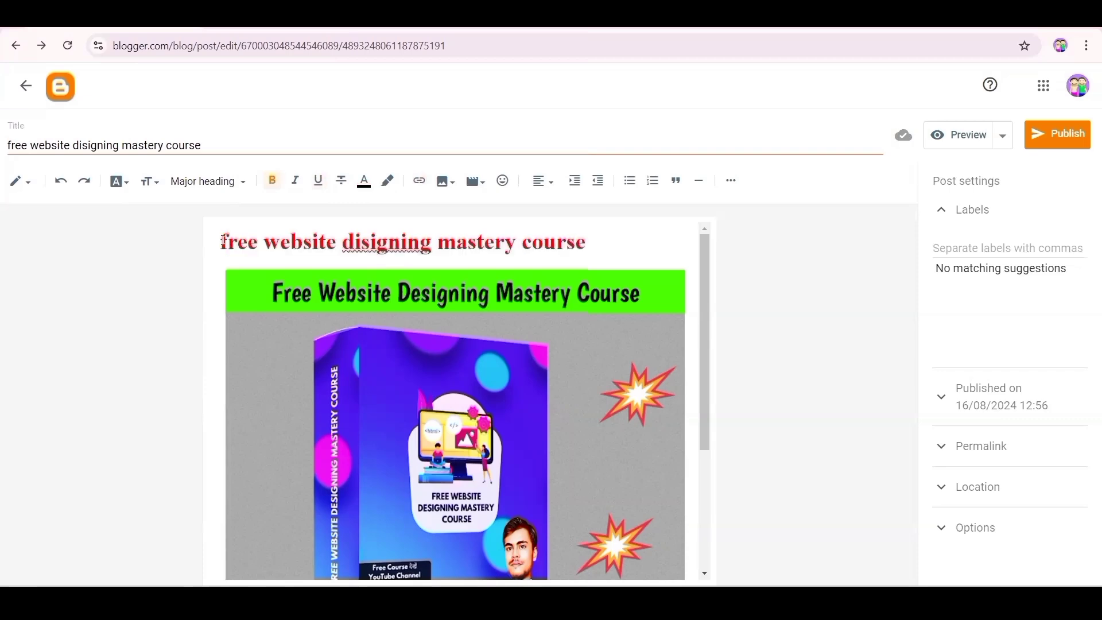
{"action": "left_click_drag", "start_coordinate": [225, 242], "coordinate": [586, 242]}
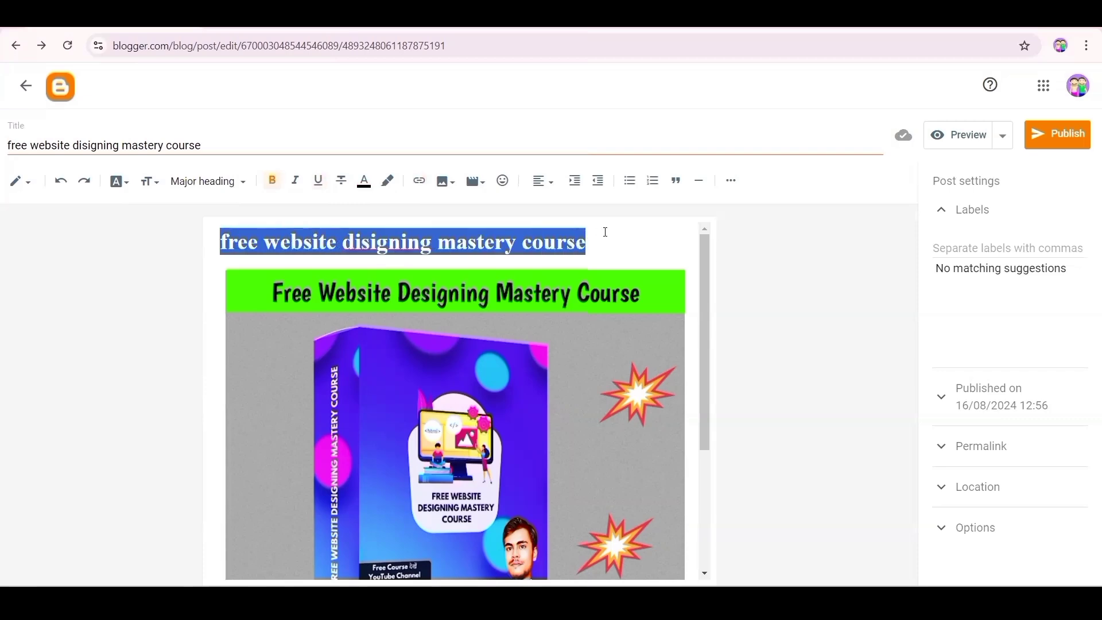
{"action": "left_click", "coordinate": [388, 183]}
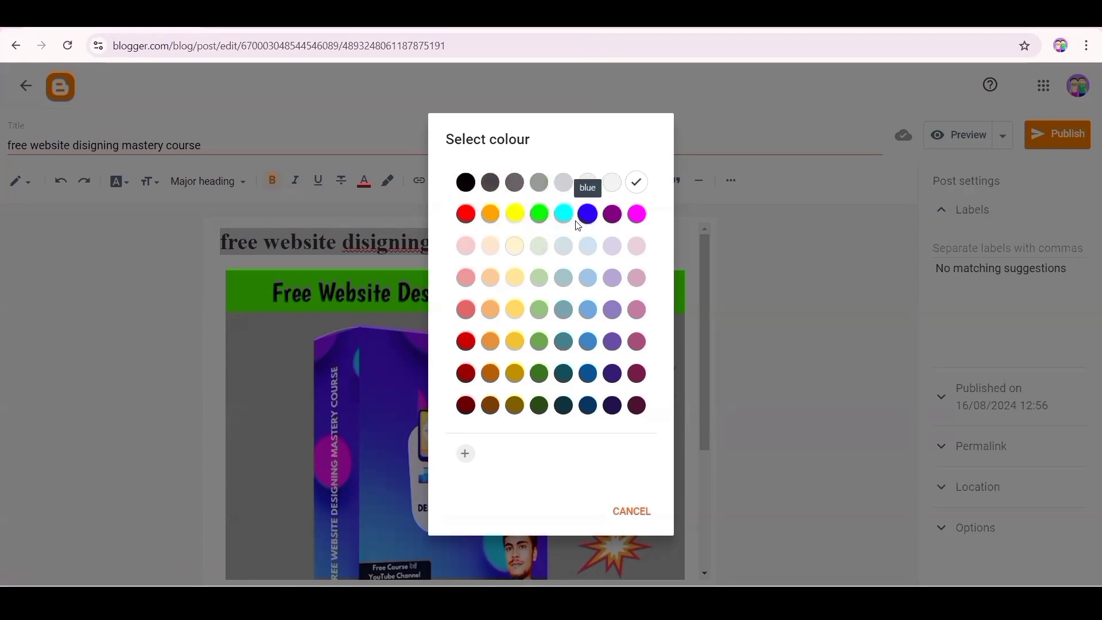
{"action": "left_click", "coordinate": [466, 182]}
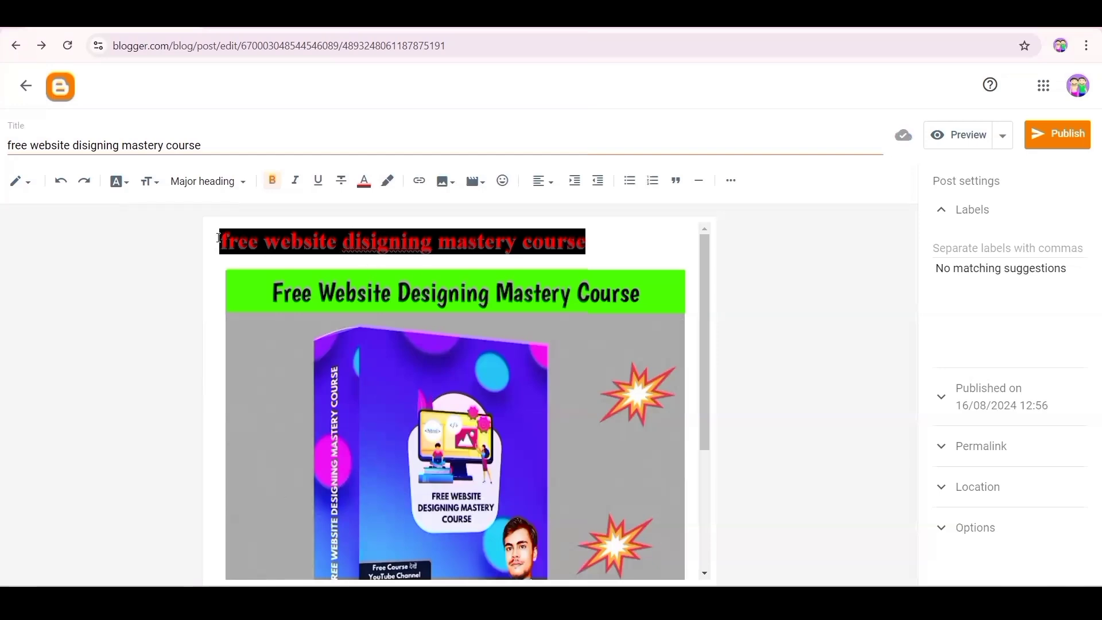
{"action": "left_click_drag", "start_coordinate": [219, 238], "coordinate": [596, 229]}
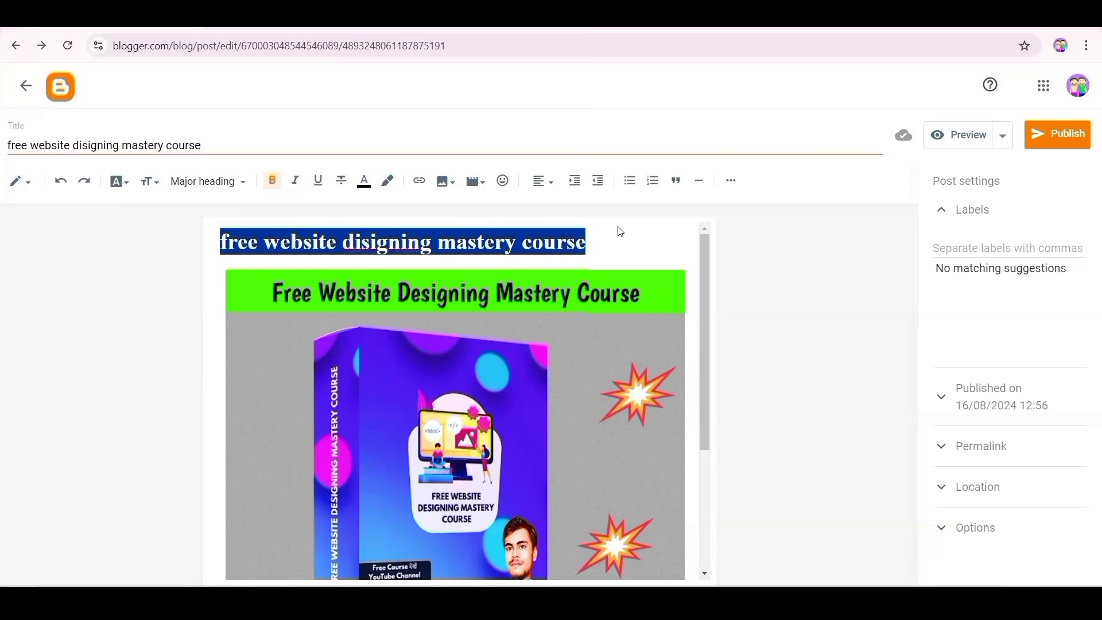
{"action": "left_click", "coordinate": [415, 190]}
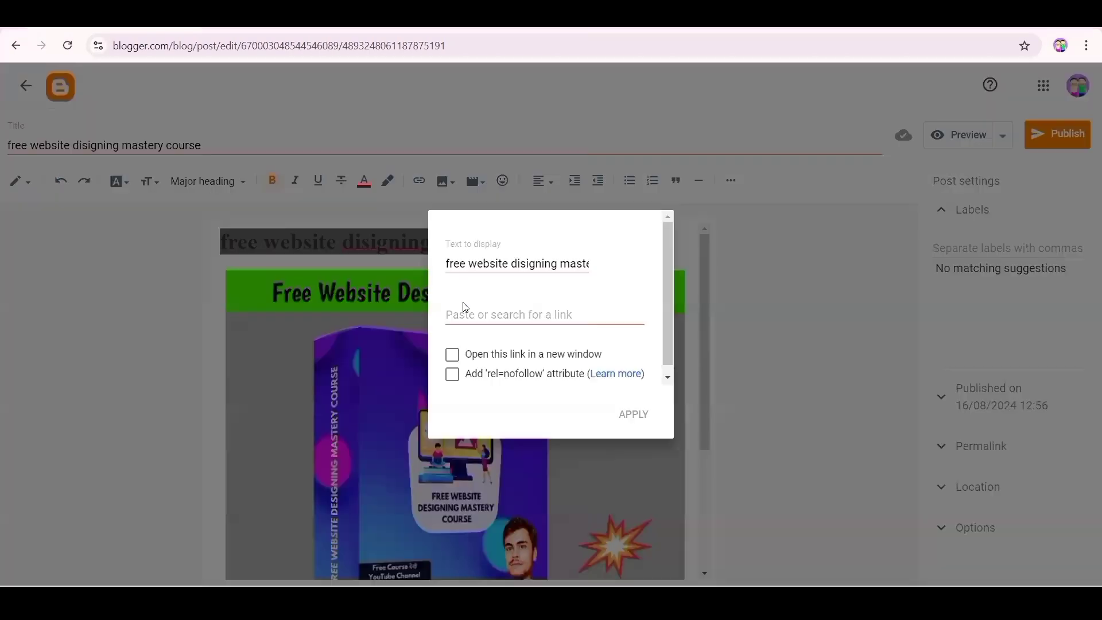
{"action": "left_click", "coordinate": [303, 333]}
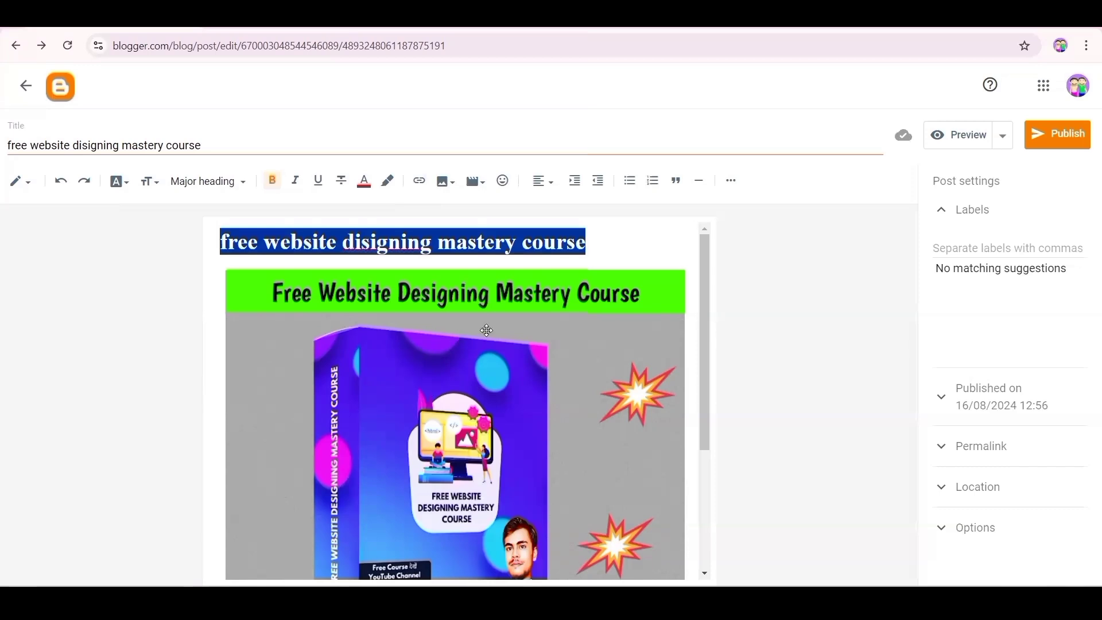
{"action": "left_click", "coordinate": [445, 184]}
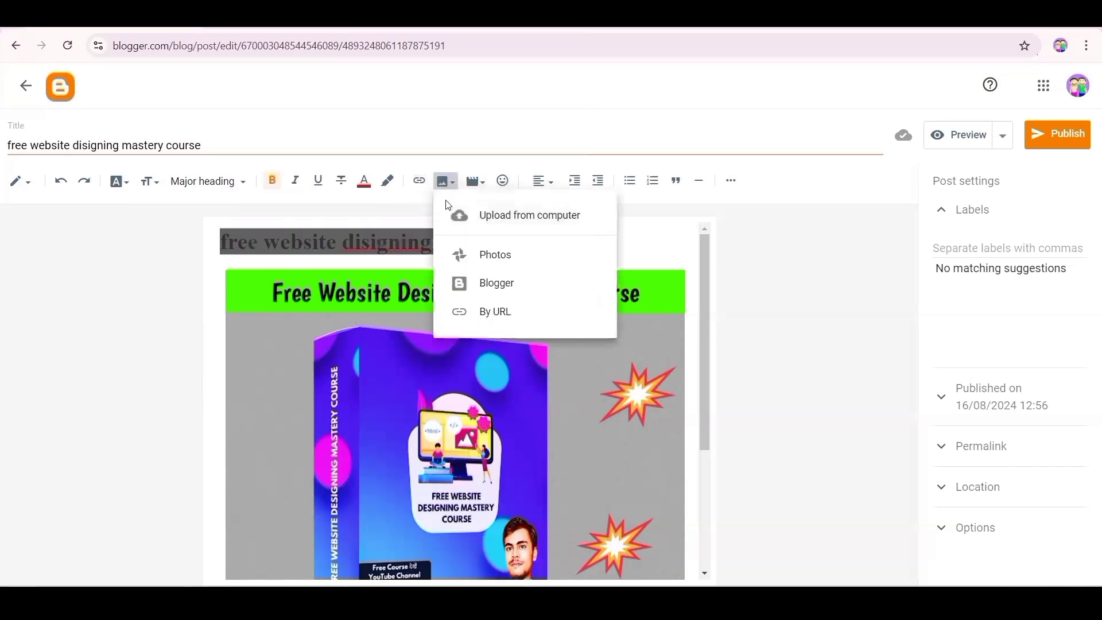
{"action": "left_click", "coordinate": [400, 216]}
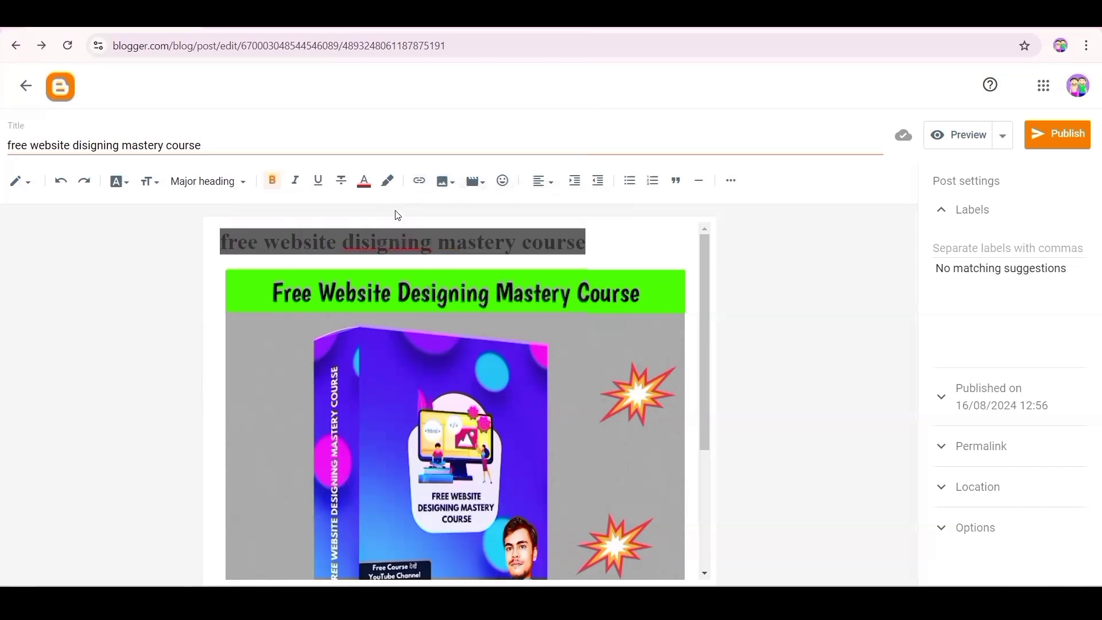
{"action": "left_click", "coordinate": [479, 184]}
{"action": "left_click", "coordinate": [450, 206]}
- Place the cursor on the line below the post image and start adding a video from YouTube
{"action": "scroll", "coordinate": [684, 316], "scroll_direction": "down", "scroll_amount": 4}
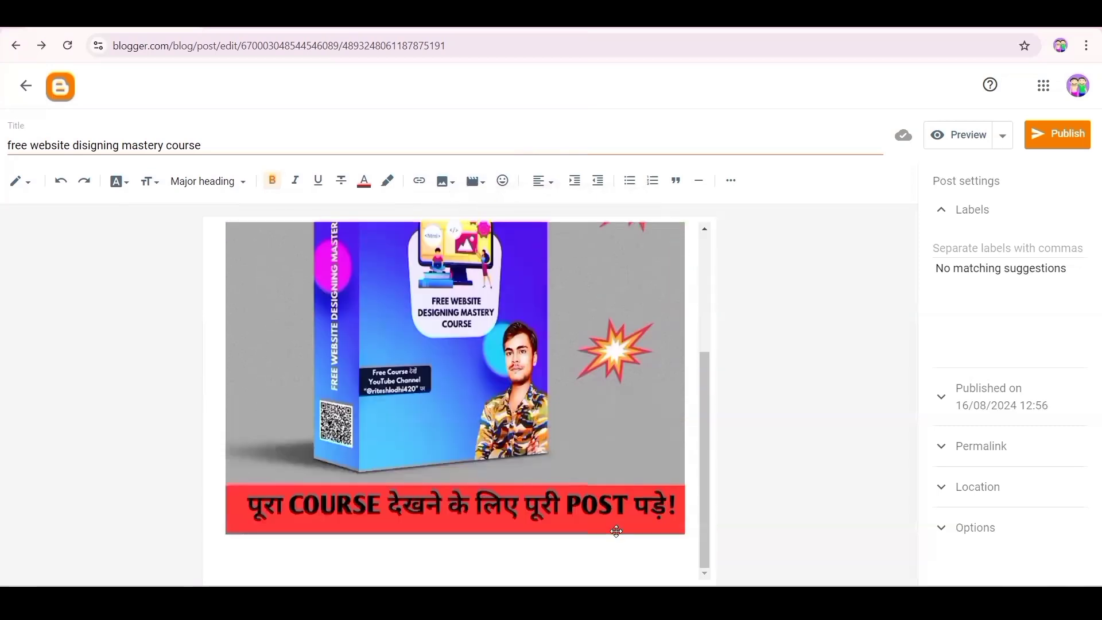
{"action": "left_click", "coordinate": [594, 553]}
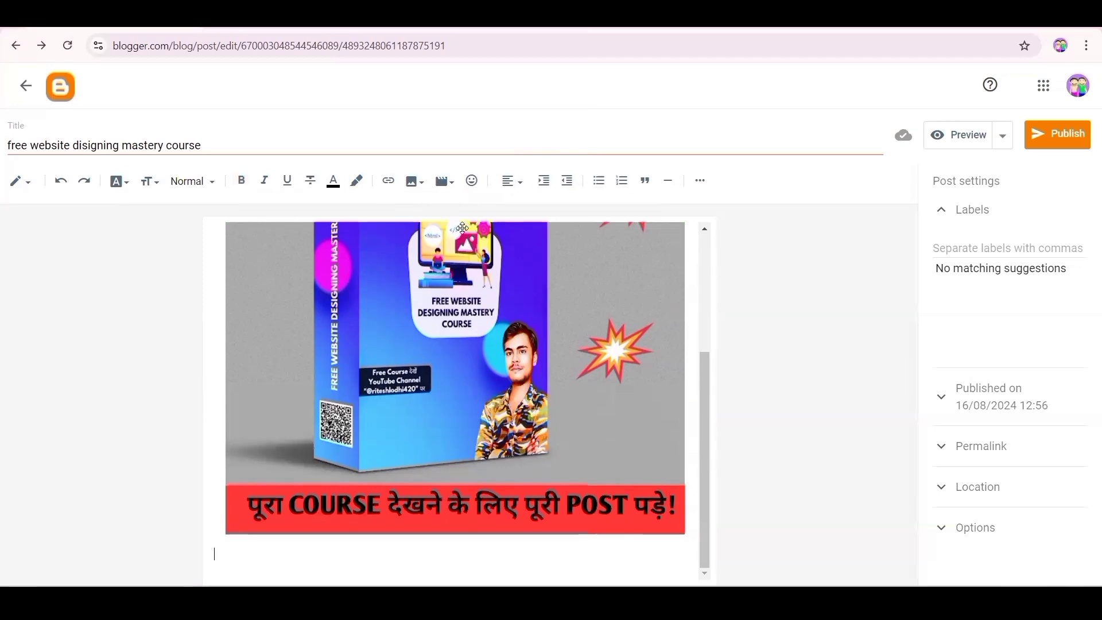
{"action": "left_click", "coordinate": [444, 186]}
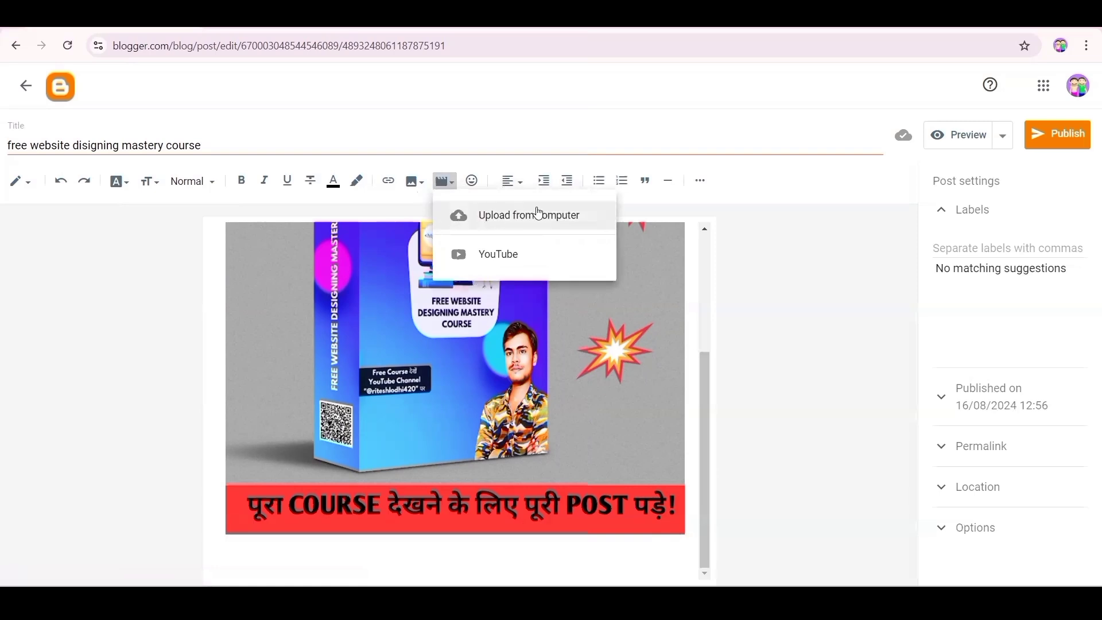
{"action": "left_click", "coordinate": [488, 257]}
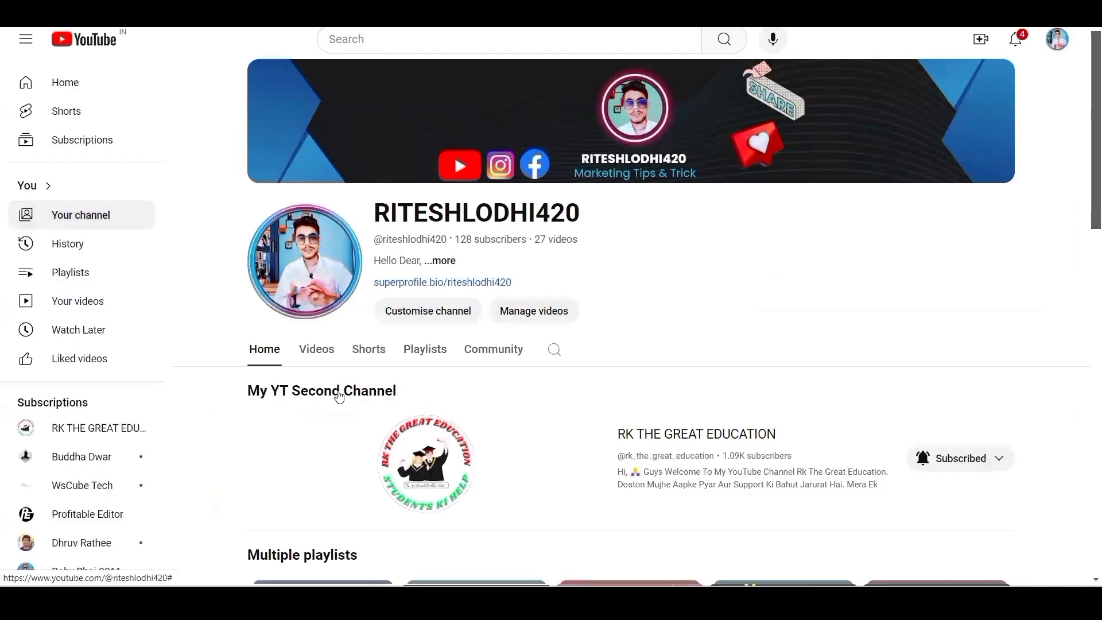
- On the YouTube channel page, find the "blogger website design full course" video among its videos and copy its share link
{"action": "scroll", "coordinate": [321, 298], "scroll_direction": "down", "scroll_amount": 1}
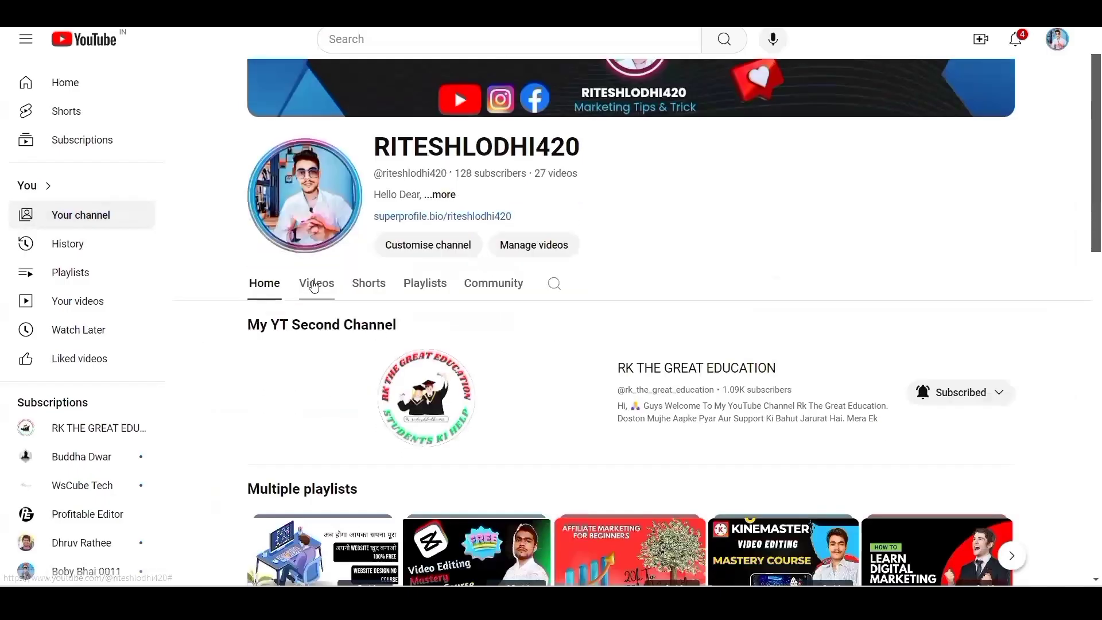
{"action": "left_click", "coordinate": [314, 285]}
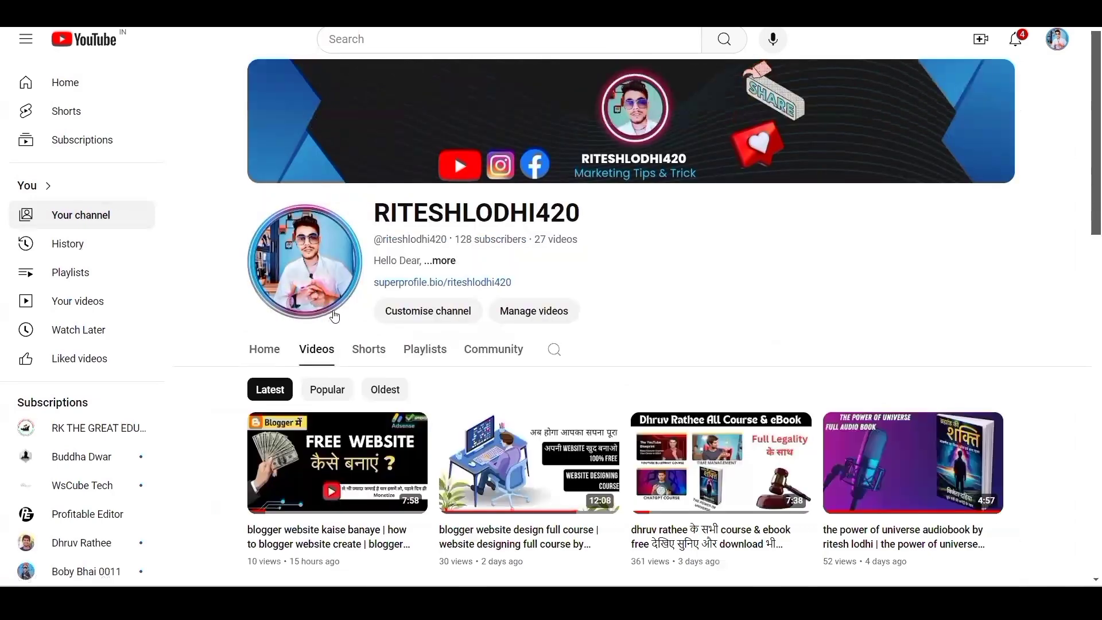
{"action": "scroll", "coordinate": [339, 318], "scroll_direction": "down", "scroll_amount": 2}
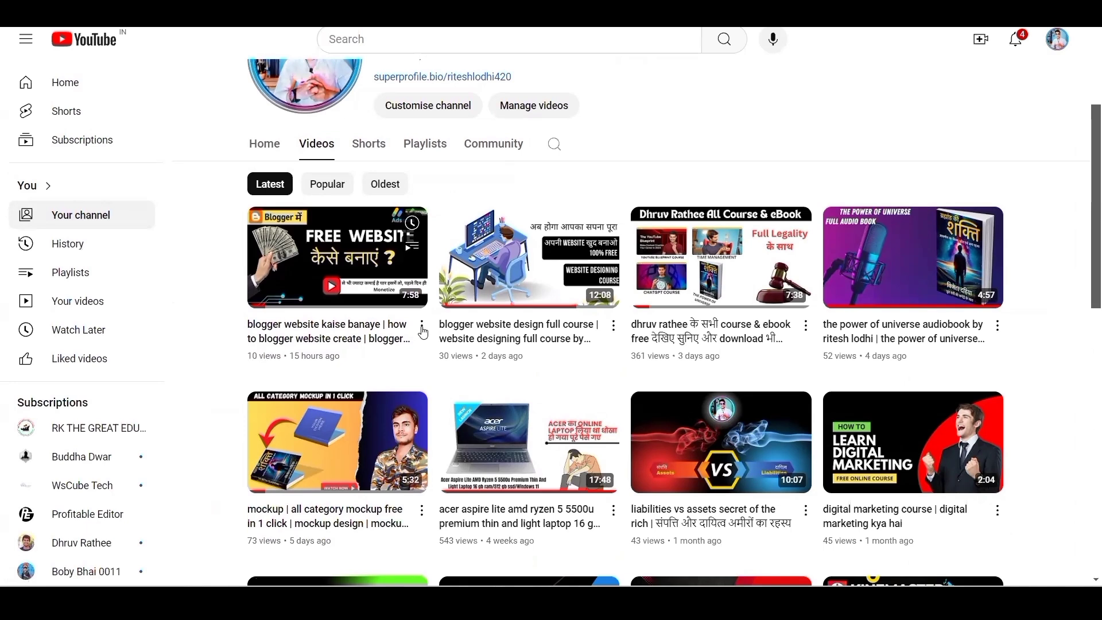
{"action": "mouse_move", "coordinate": [482, 272]}
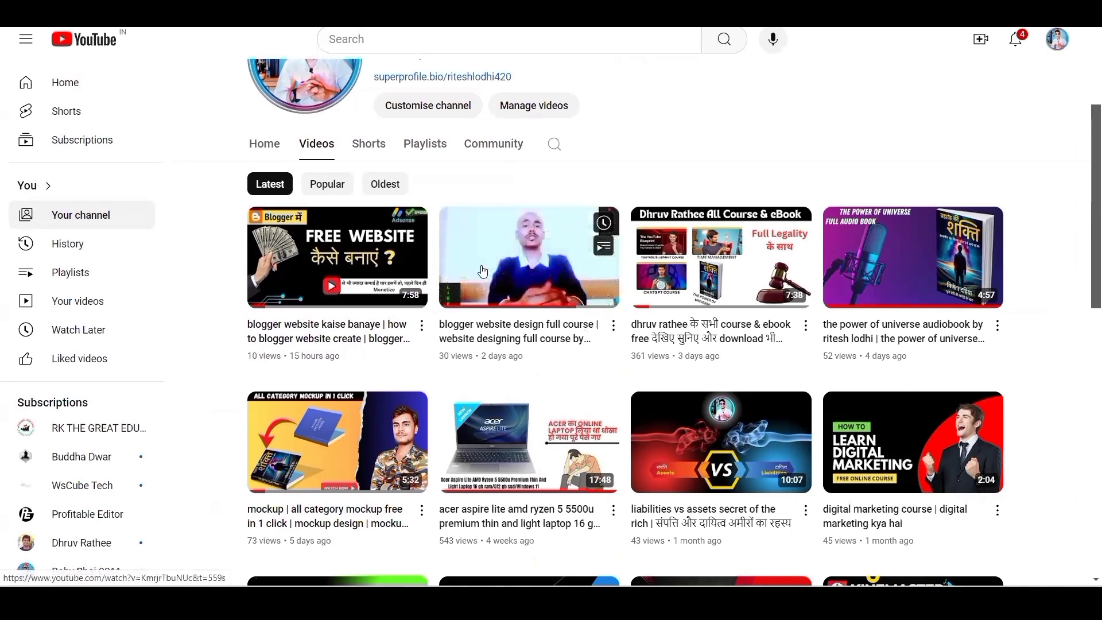
{"action": "left_click", "coordinate": [613, 325]}
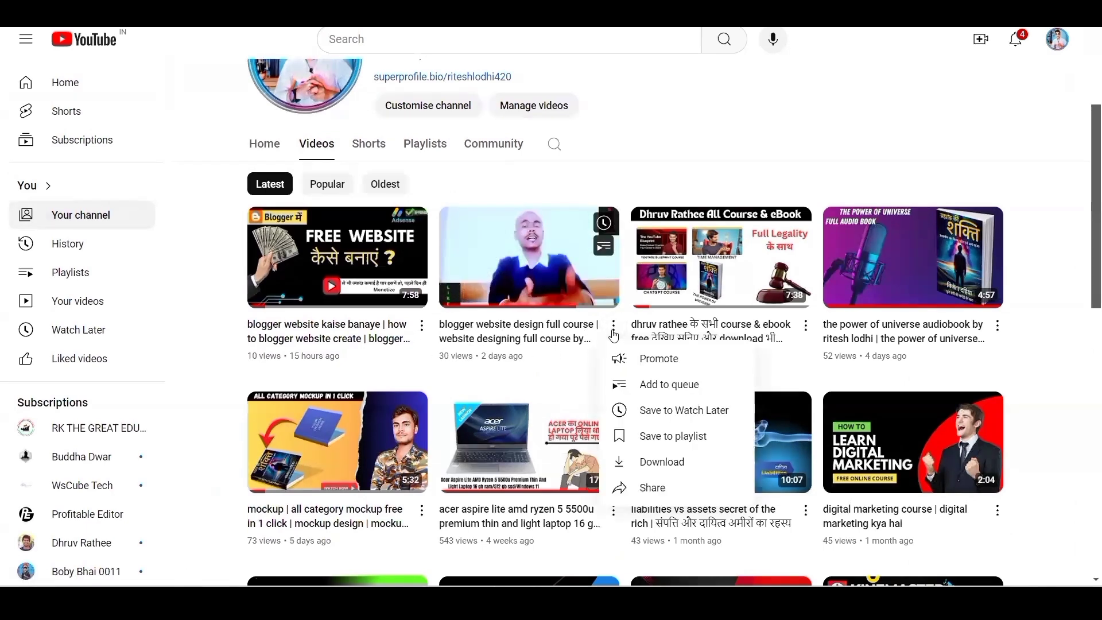
{"action": "left_click", "coordinate": [637, 489]}
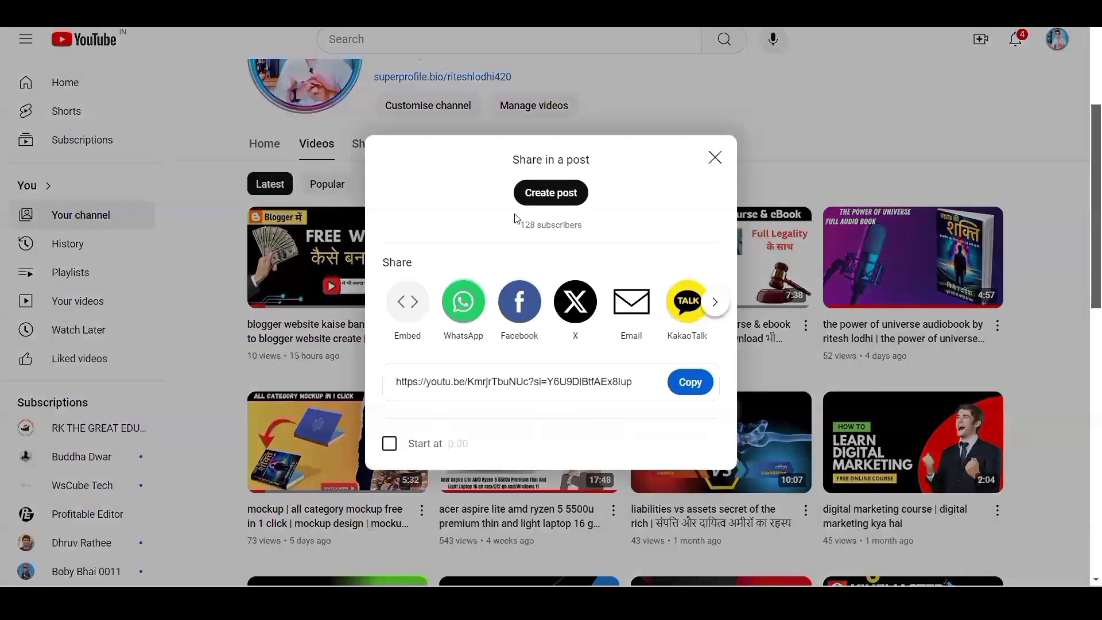
{"action": "left_click", "coordinate": [694, 384]}
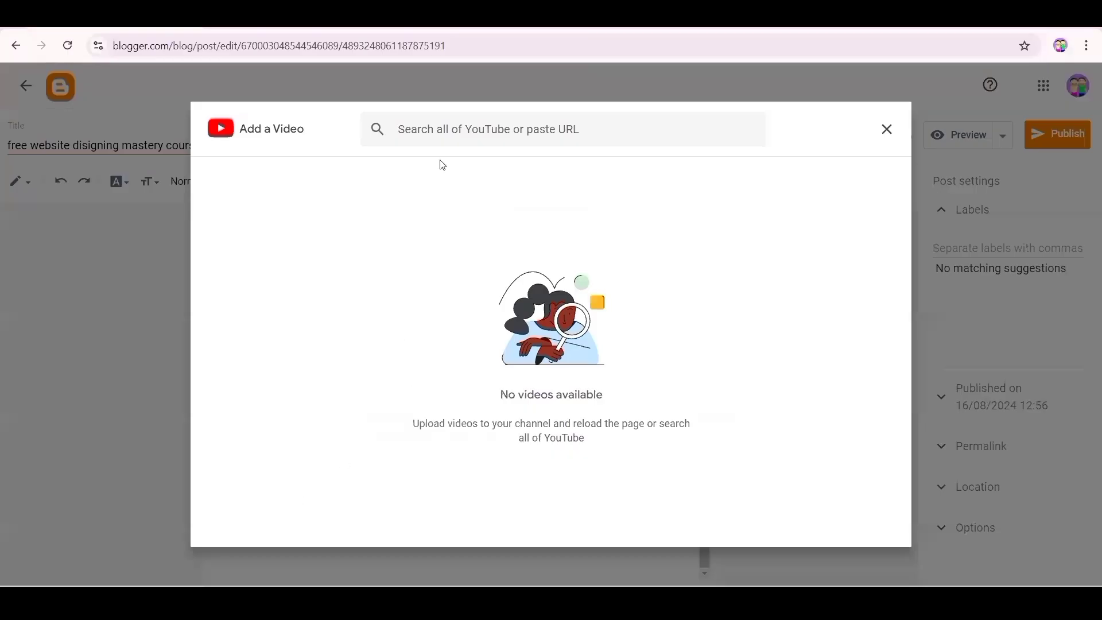
- Back in Blogger, search for the video with the copied YouTube link and insert it into the post below the image
{"action": "left_click", "coordinate": [439, 129]}
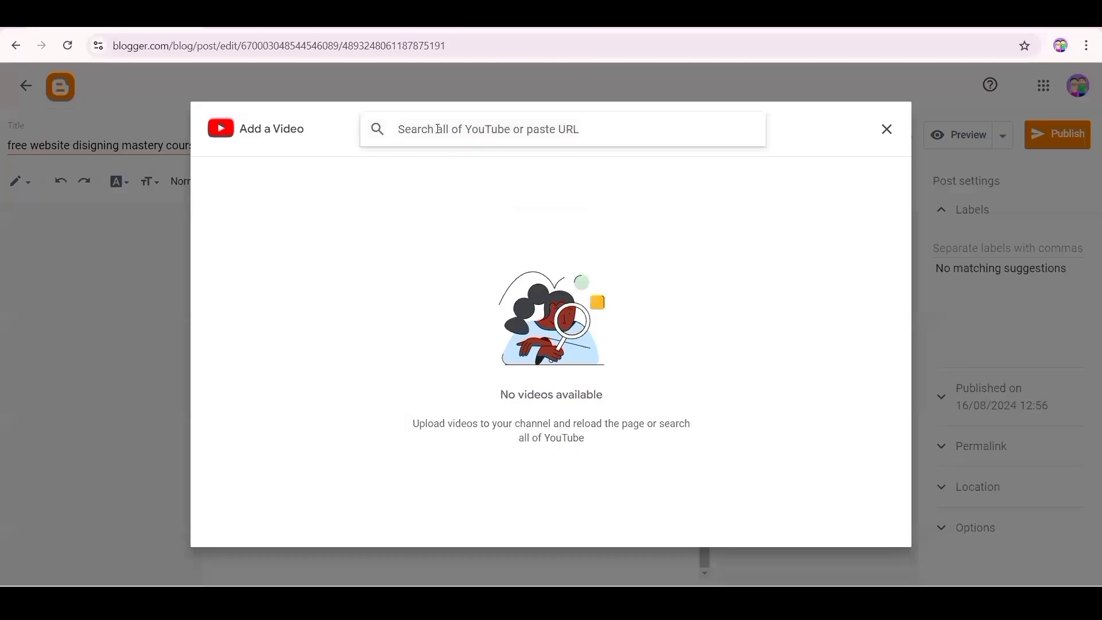
{"action": "key", "text": "ctrl+v"}
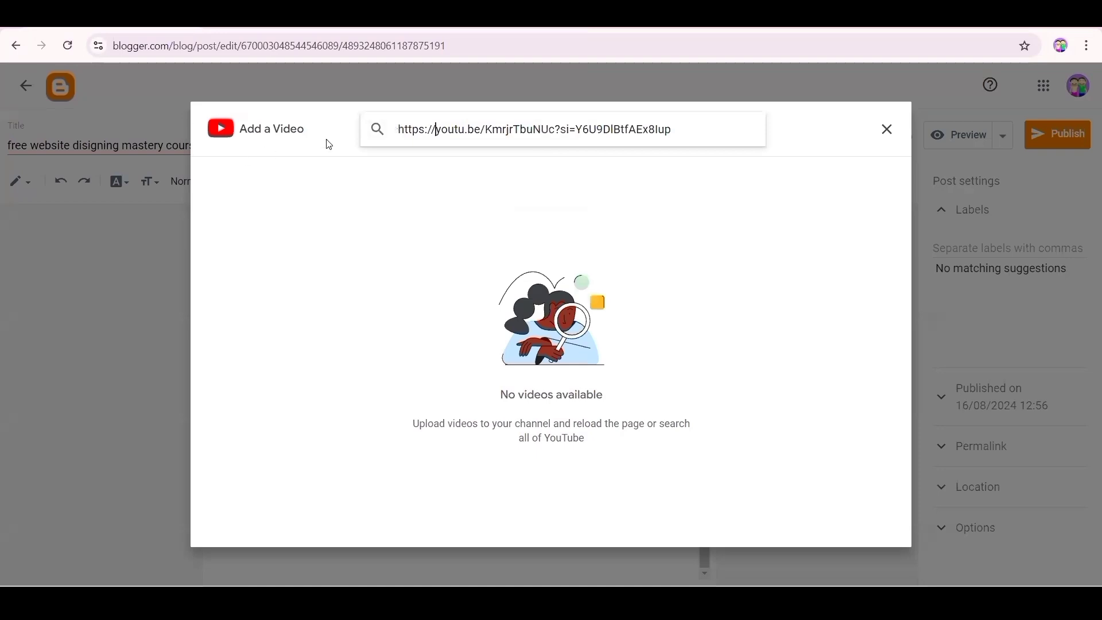
{"action": "left_click", "coordinate": [374, 130]}
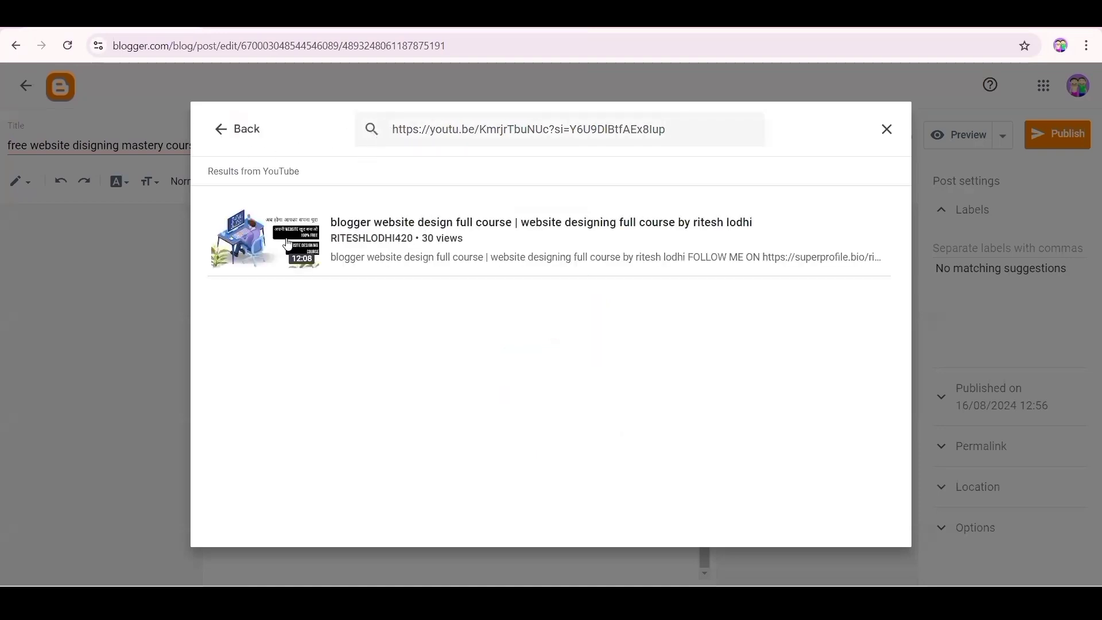
{"action": "left_click", "coordinate": [300, 249]}
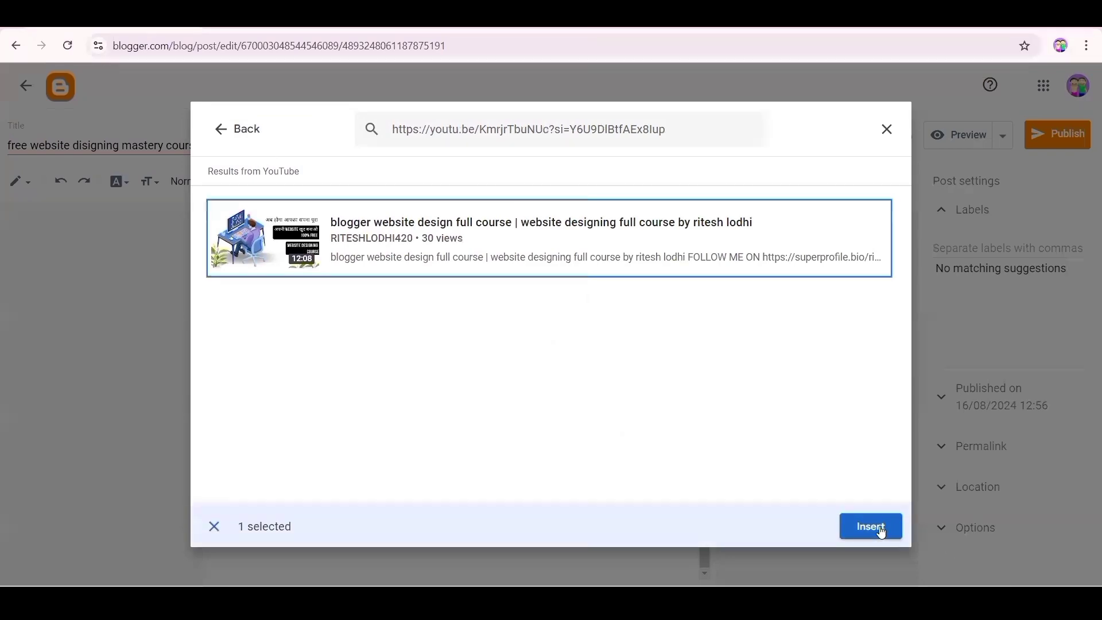
{"action": "left_click", "coordinate": [881, 531]}
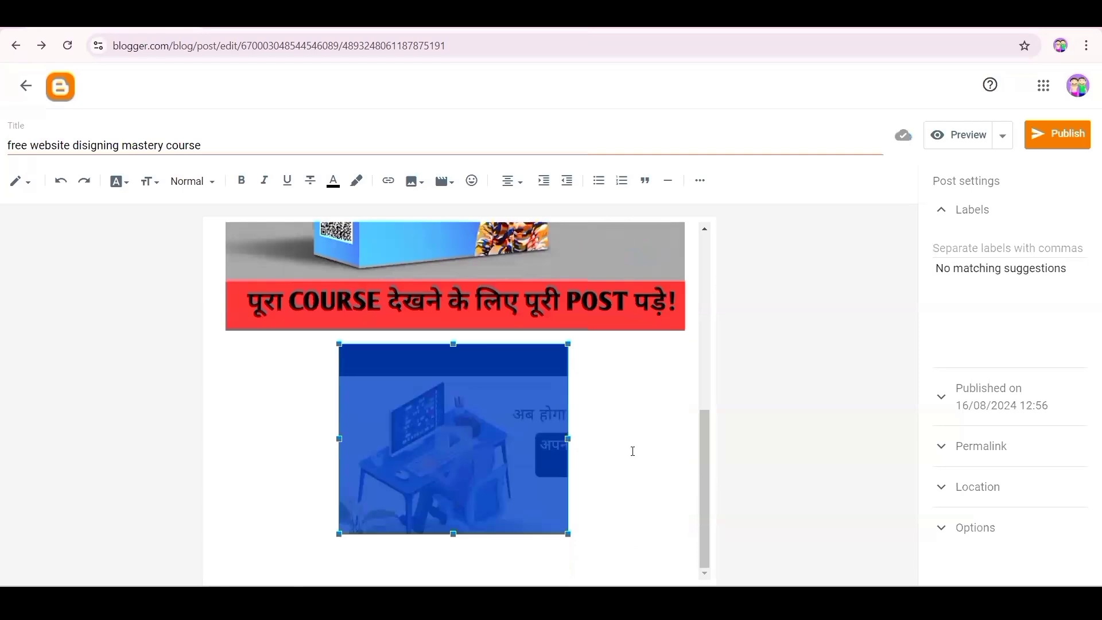
- Deselect the inserted video and add empty lines below it in the post body
{"action": "left_click", "coordinate": [620, 516]}
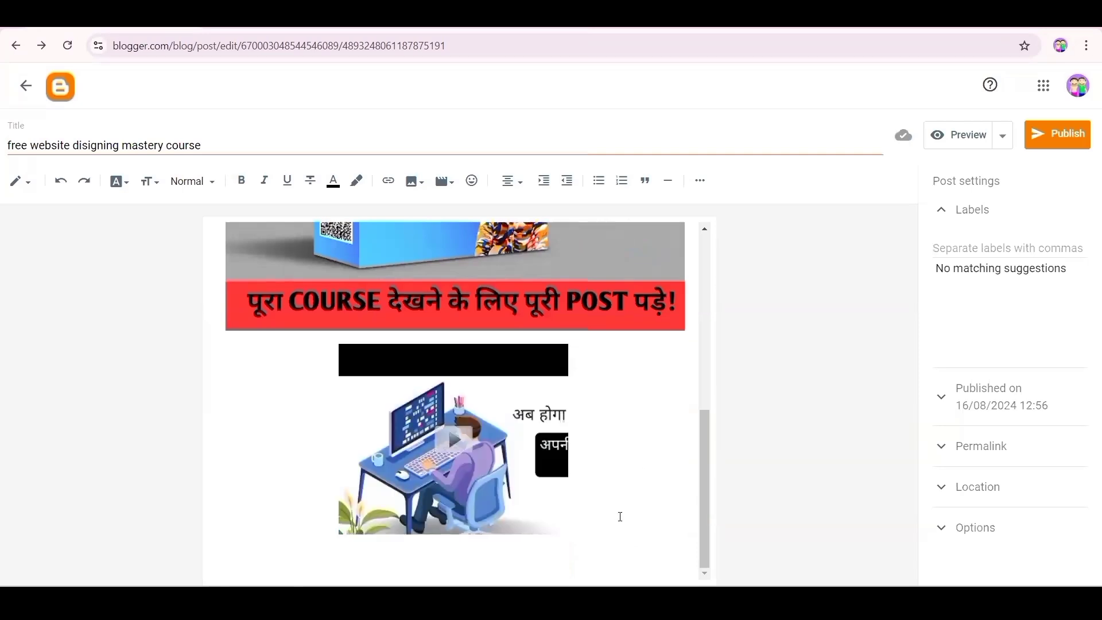
{"action": "key", "text": "Return"}
{"action": "key", "text": "Return"}
- Review the layout of the image and the inserted video in the post body
{"action": "scroll", "coordinate": [586, 466], "scroll_direction": "down", "scroll_amount": 1}
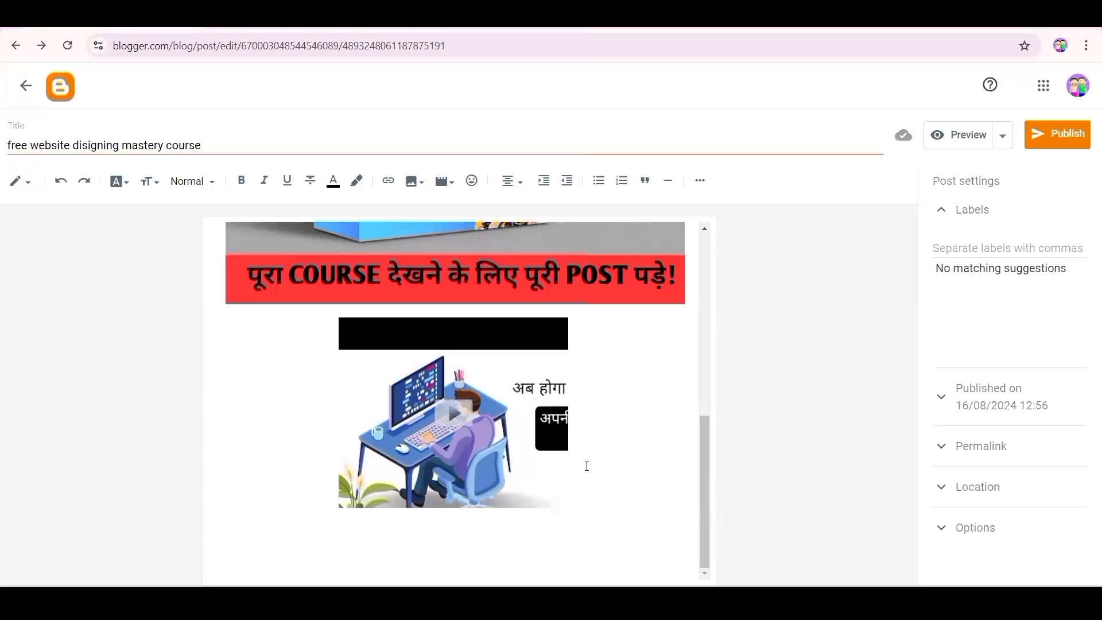
{"action": "scroll", "coordinate": [587, 466], "scroll_direction": "up", "scroll_amount": 1}
{"action": "scroll", "coordinate": [587, 466], "scroll_direction": "down", "scroll_amount": 1}
{"action": "scroll", "coordinate": [587, 466], "scroll_direction": "up", "scroll_amount": 1}
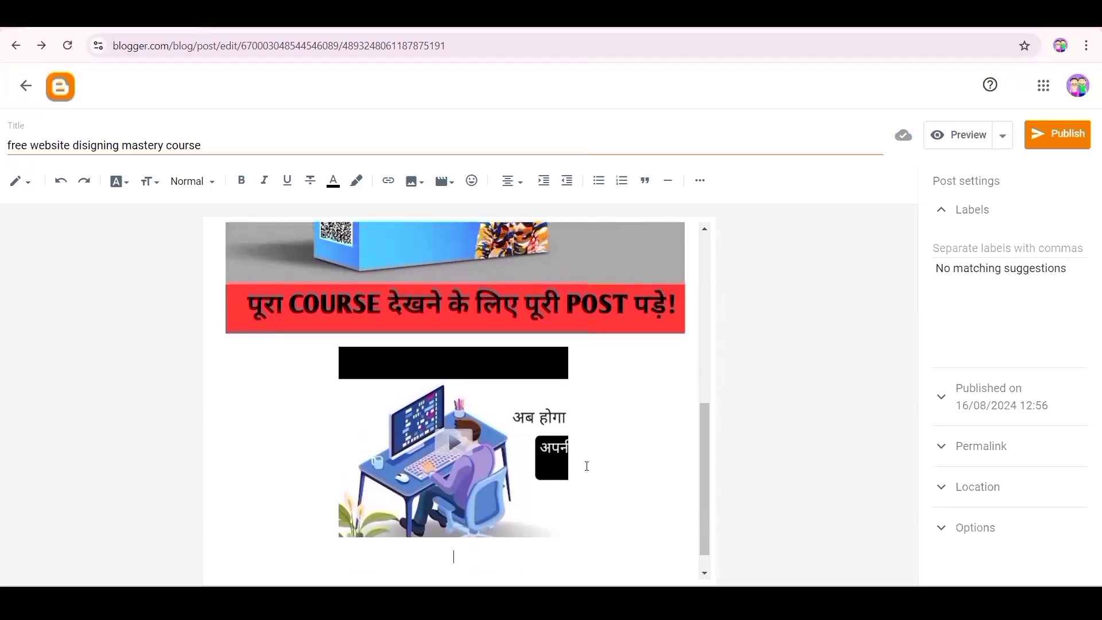
{"action": "scroll", "coordinate": [587, 466], "scroll_direction": "up", "scroll_amount": 1}
{"action": "scroll", "coordinate": [587, 466], "scroll_direction": "down", "scroll_amount": 2}
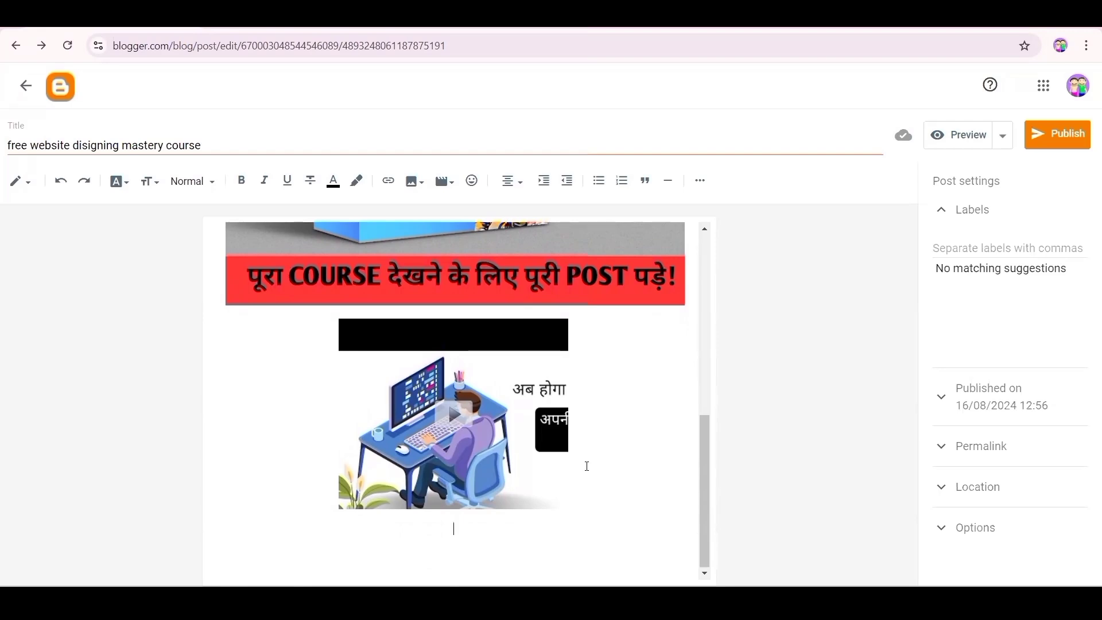
{"action": "scroll", "coordinate": [587, 466], "scroll_direction": "up", "scroll_amount": 5}
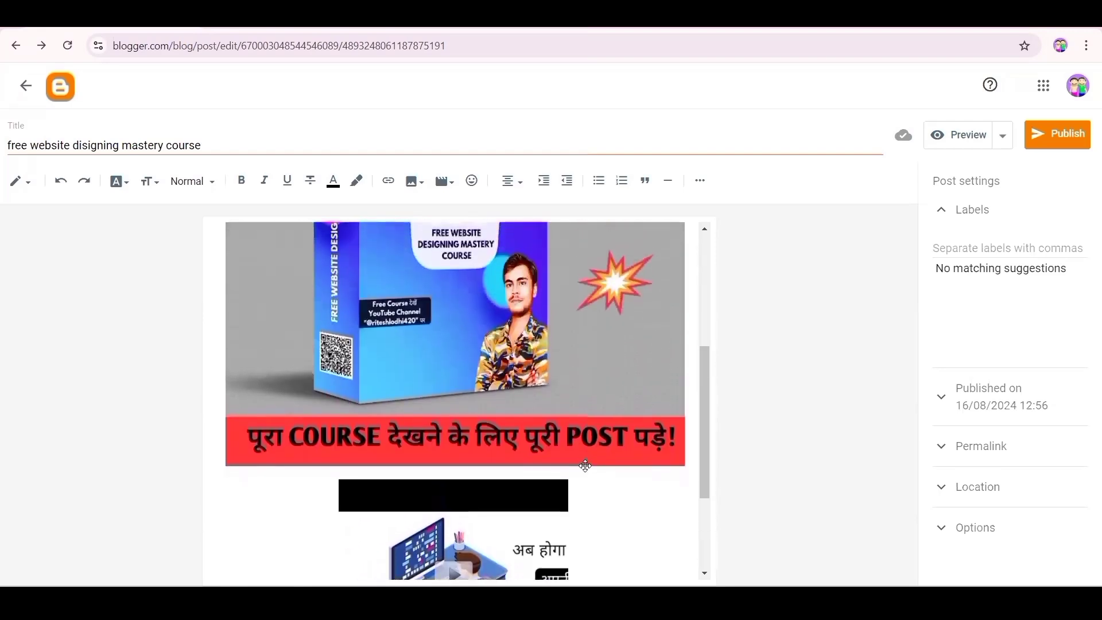
{"action": "scroll", "coordinate": [586, 466], "scroll_direction": "up", "scroll_amount": 2}
{"action": "scroll", "coordinate": [587, 466], "scroll_direction": "down", "scroll_amount": 5}
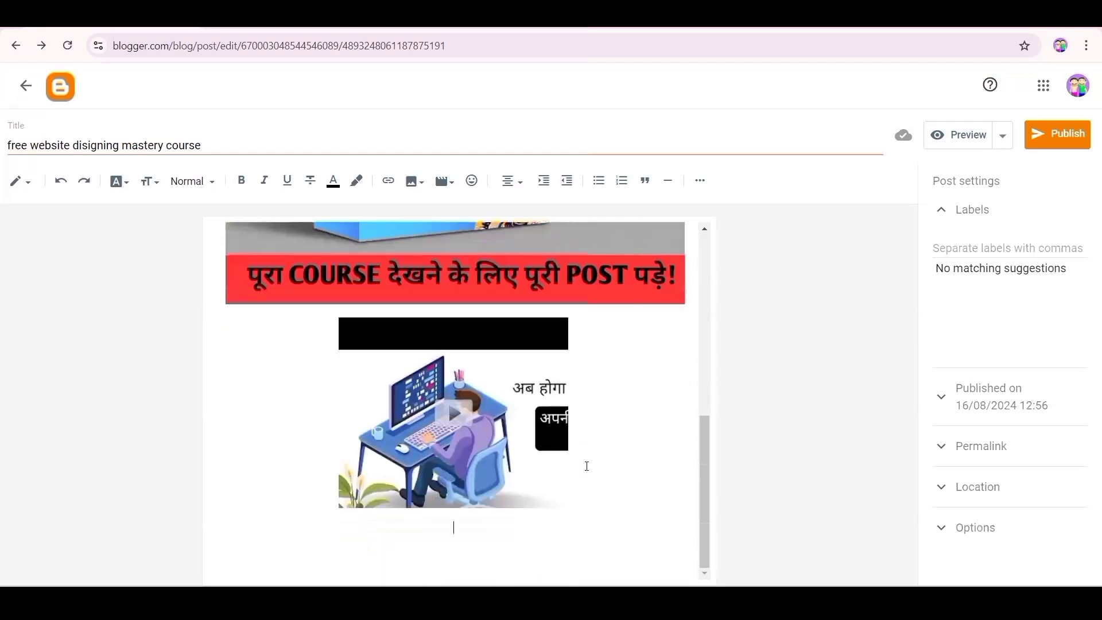
- View the special characters picker and the text alignment options without choosing anything from either
{"action": "left_click", "coordinate": [472, 183]}
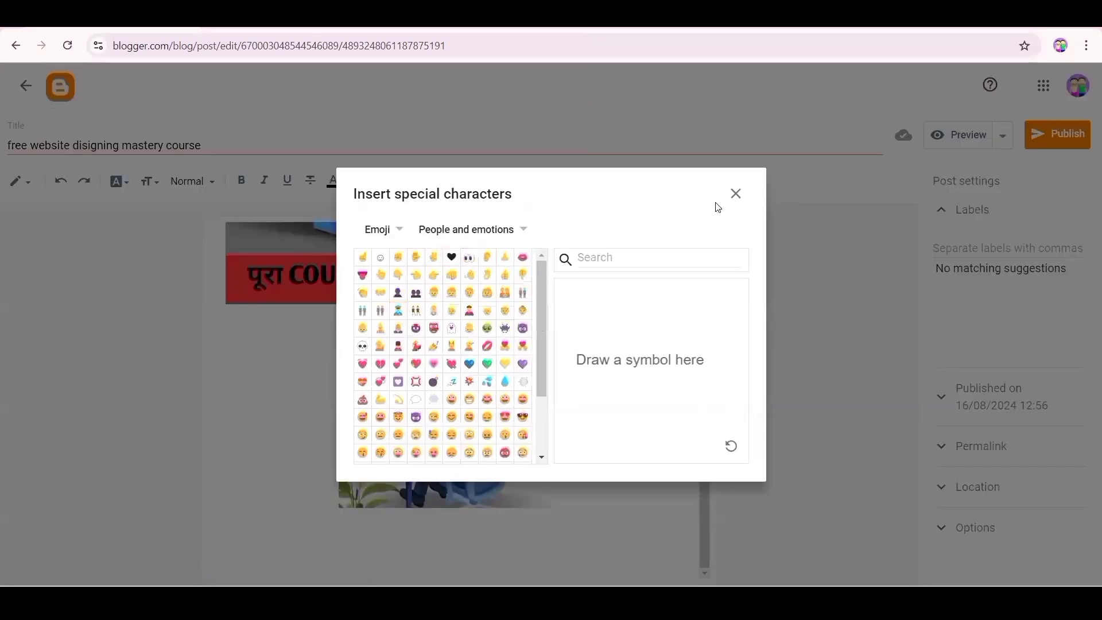
{"action": "left_click", "coordinate": [735, 193]}
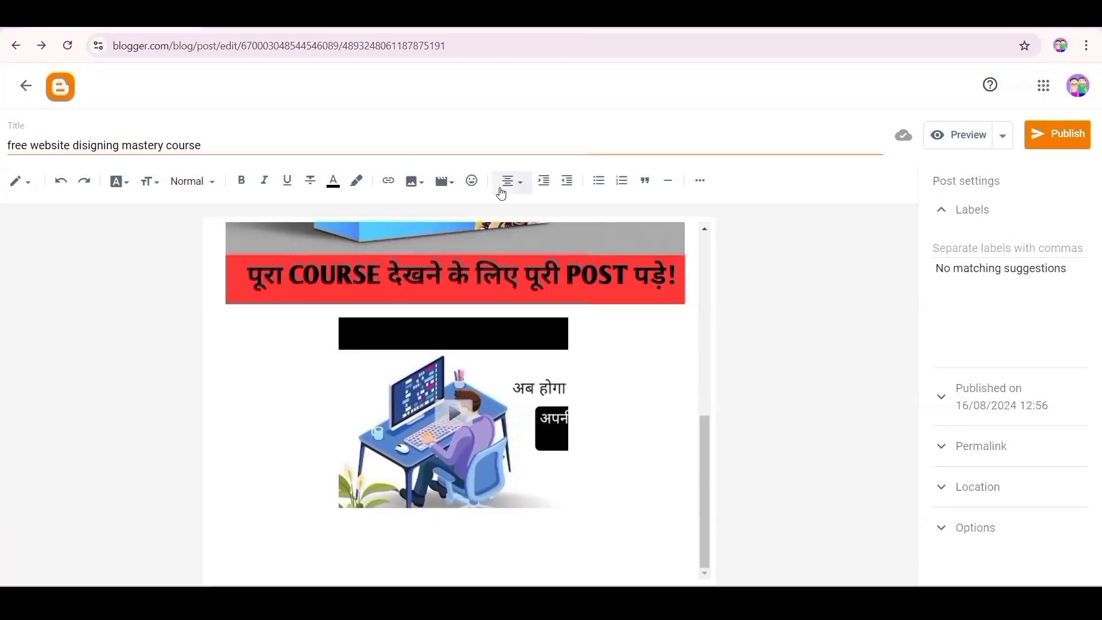
{"action": "left_click", "coordinate": [512, 188]}
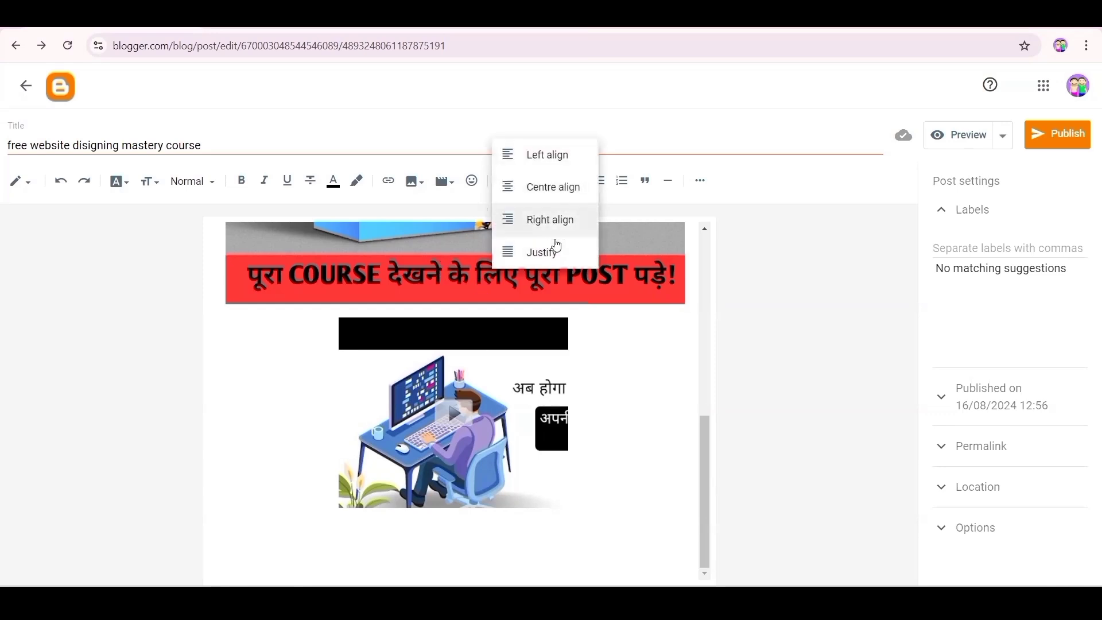
{"action": "left_click", "coordinate": [618, 137]}
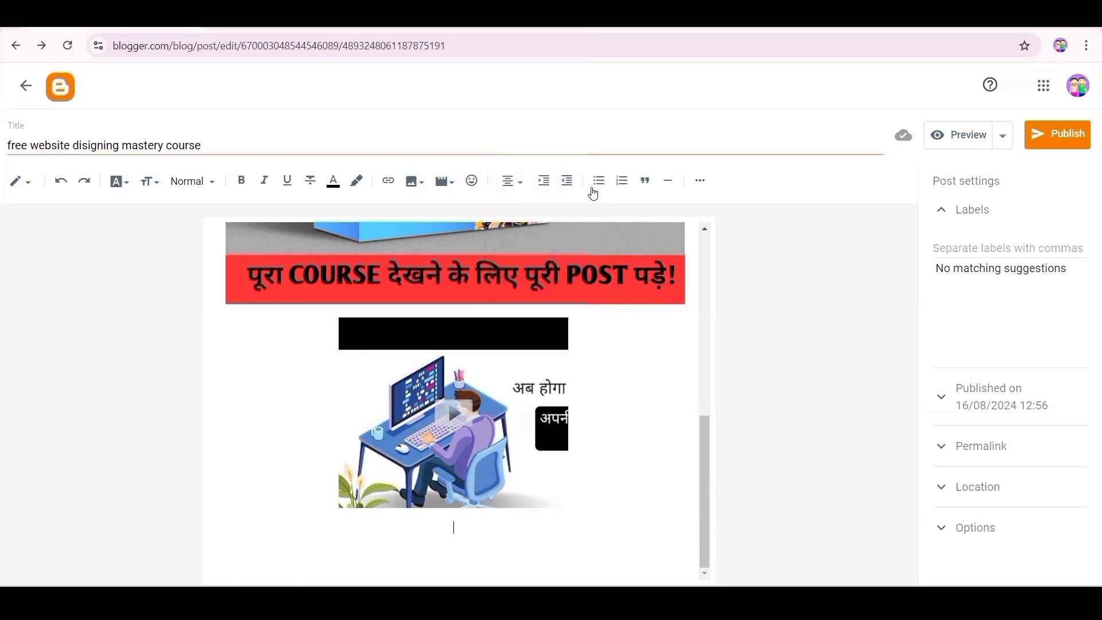
- Start a numbered list on the line below the video
{"action": "left_click", "coordinate": [622, 187]}
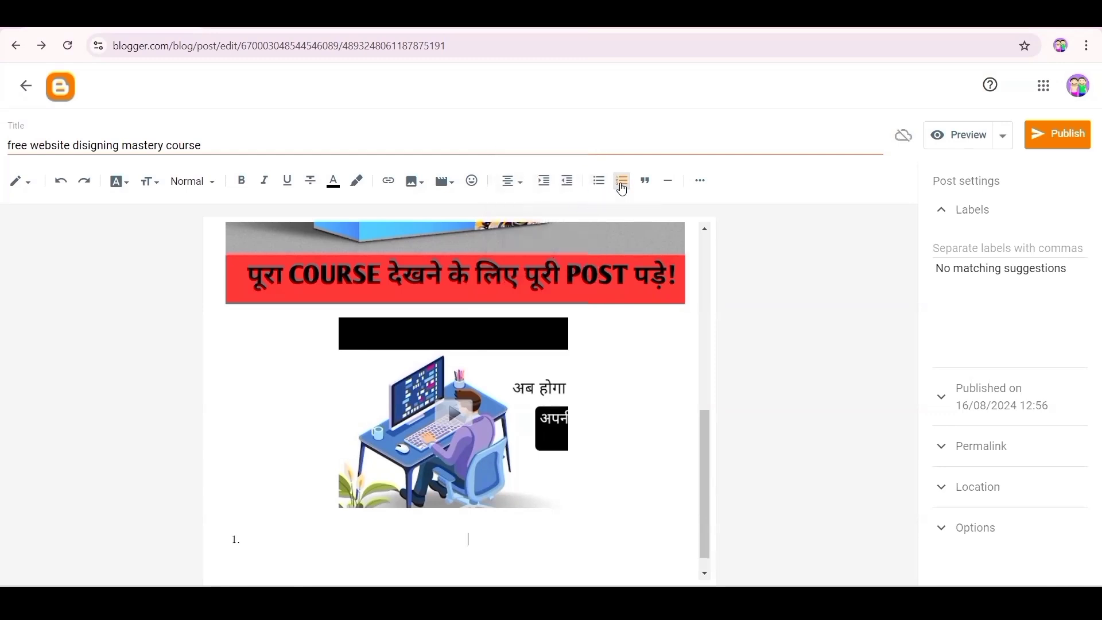